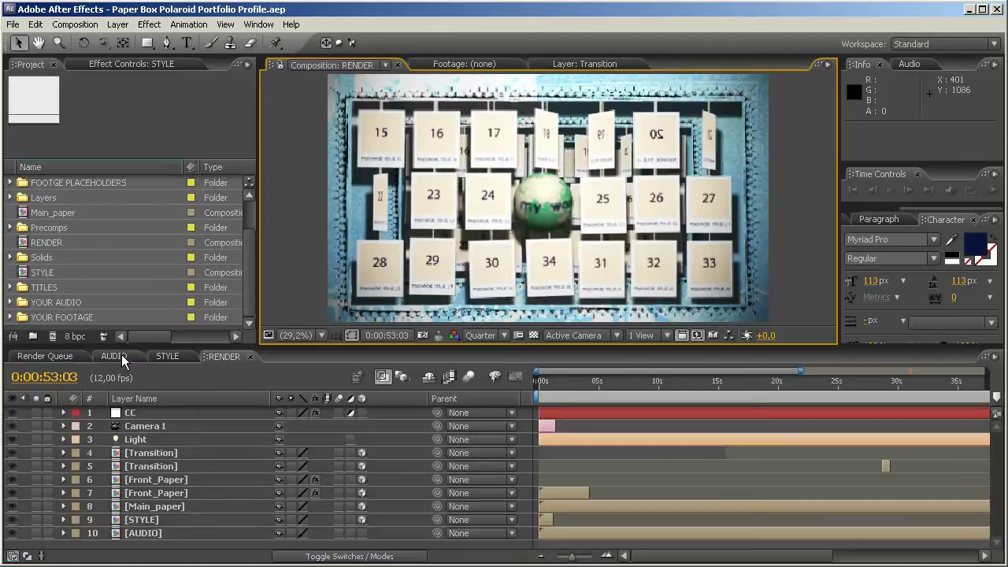
Flip between the AUDIO, STYLE and RENDER compositions, finishing on the empty AUDIO comp
{"action": "left_click", "coordinate": [113, 356]}
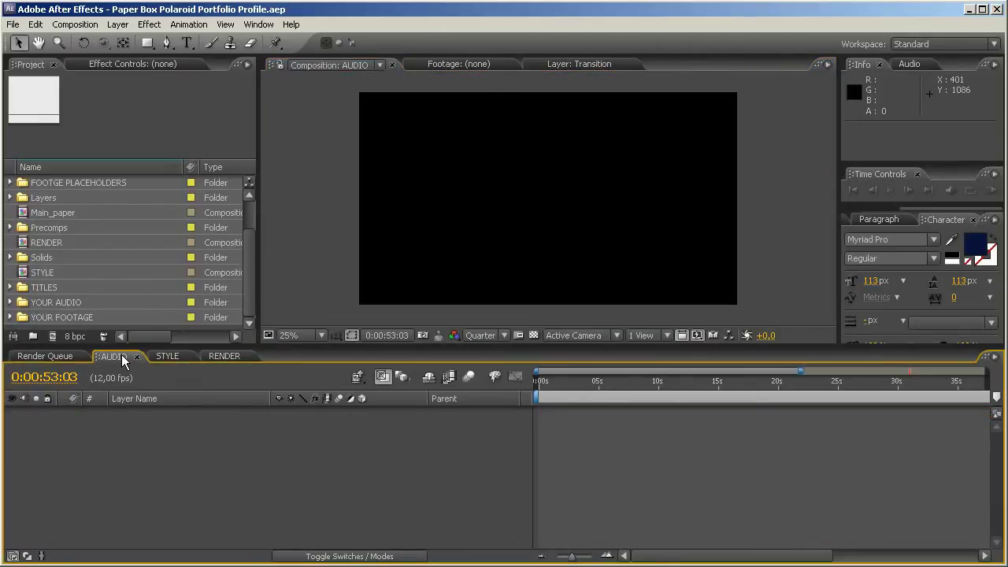
{"action": "left_click", "coordinate": [179, 360]}
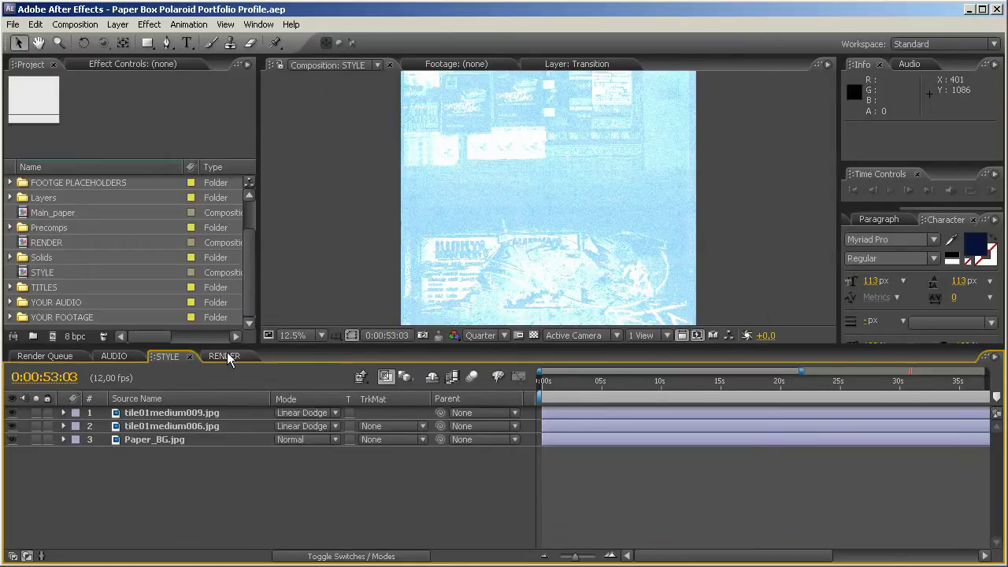
{"action": "left_click", "coordinate": [225, 356]}
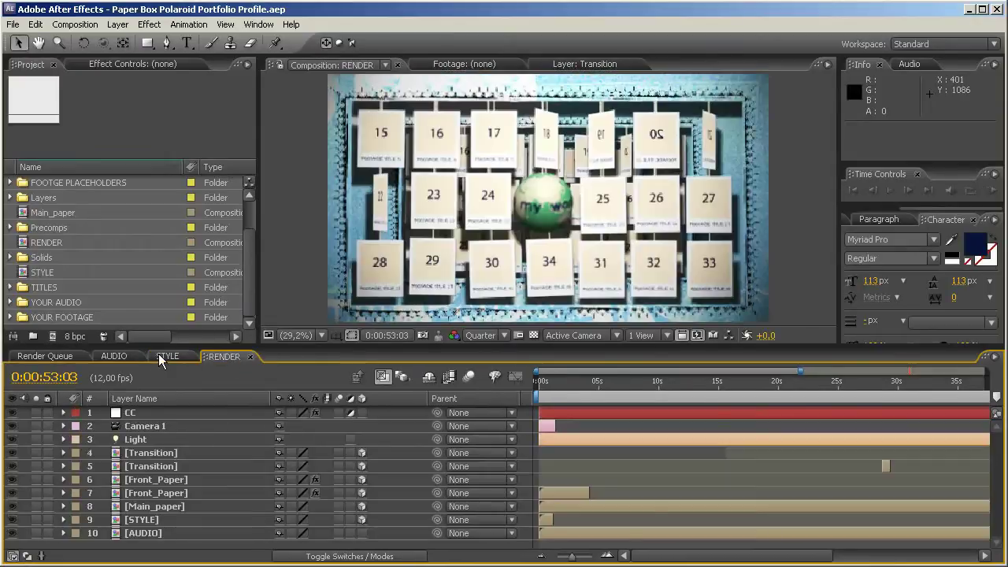
{"action": "left_click", "coordinate": [114, 356]}
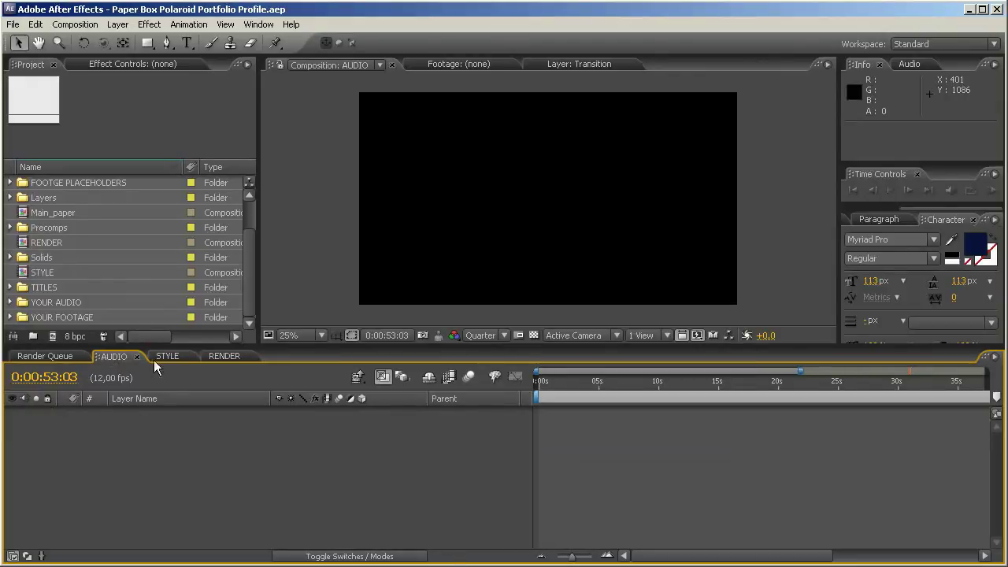
{"action": "left_click", "coordinate": [220, 356]}
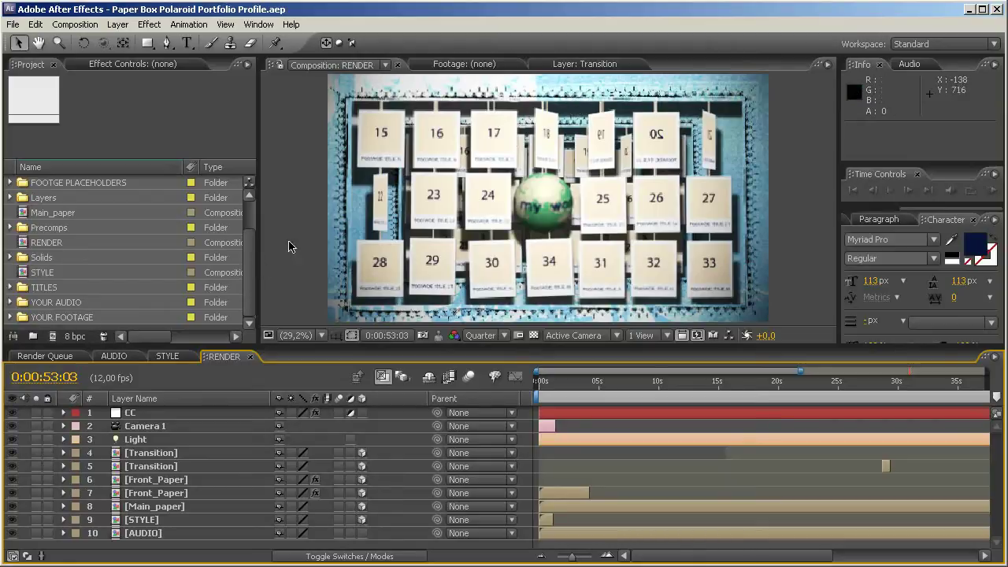
{"action": "left_click", "coordinate": [114, 355]}
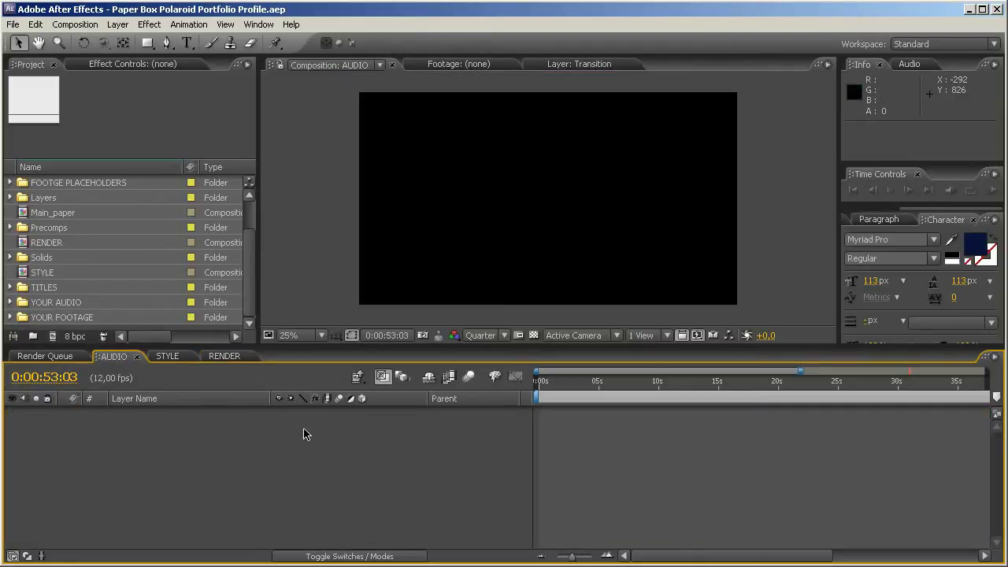
{"action": "left_click", "coordinate": [224, 356]}
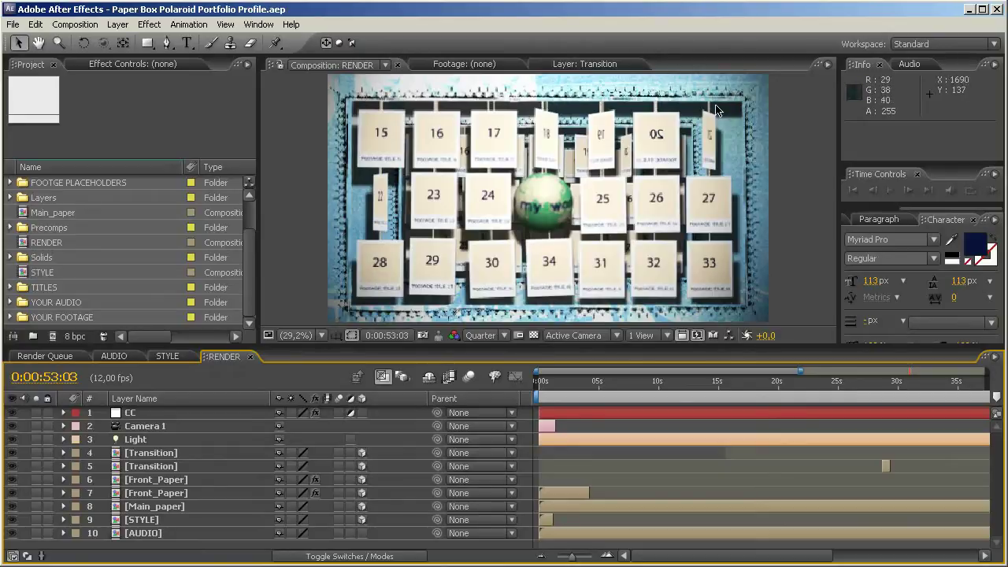
{"action": "left_click", "coordinate": [113, 355]}
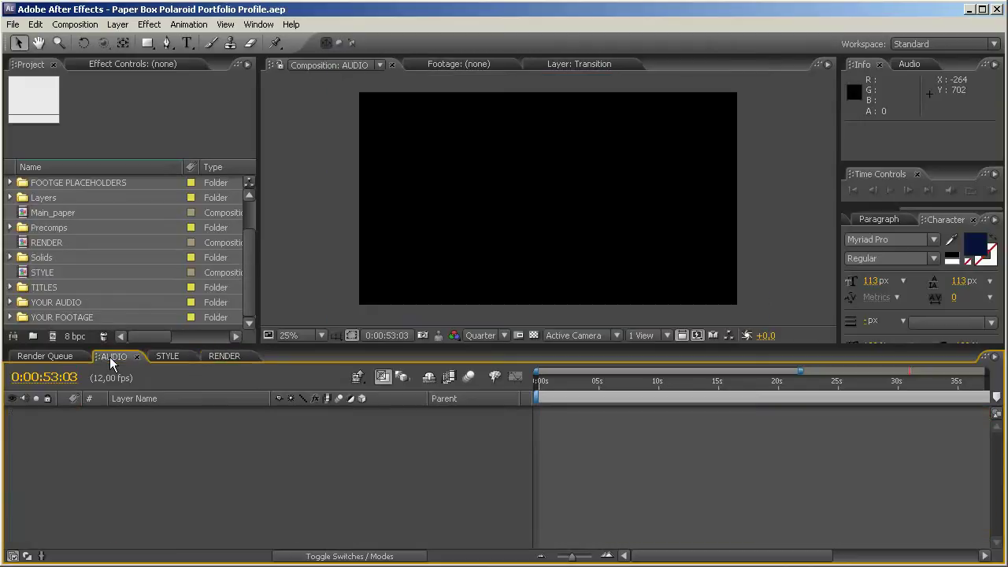
Start a File > Import and browse to Sound&Music's licensed music Previews folder
{"action": "double_click", "coordinate": [12, 217]}
{"action": "left_click", "coordinate": [433, 44]}
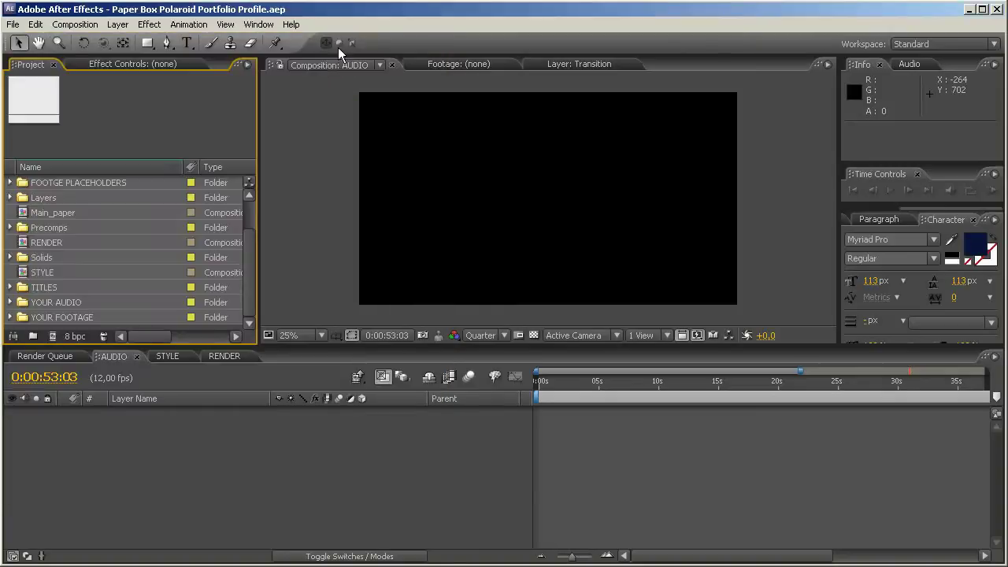
{"action": "left_click", "coordinate": [13, 24]}
{"action": "mouse_move", "coordinate": [36, 24]}
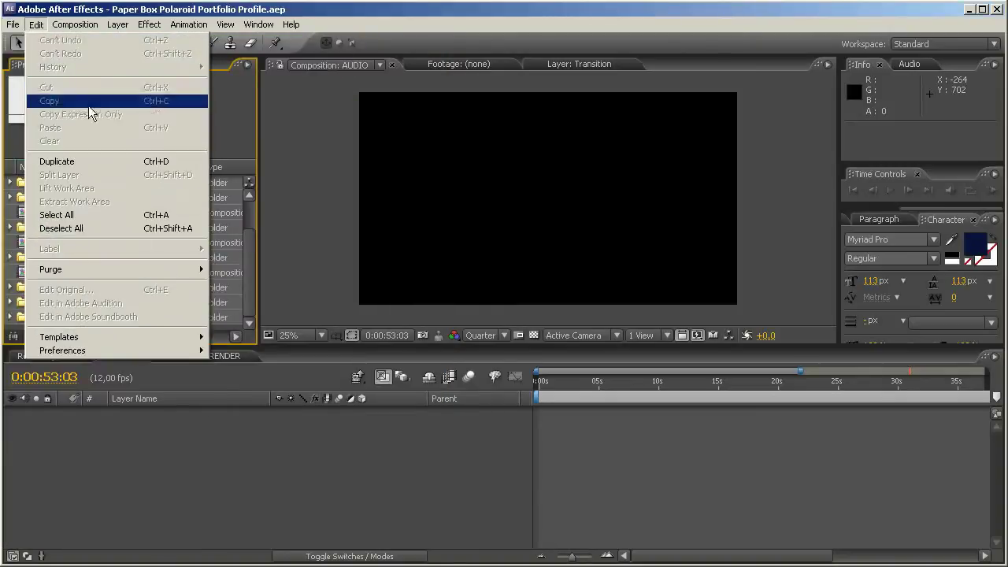
{"action": "mouse_move", "coordinate": [40, 216]}
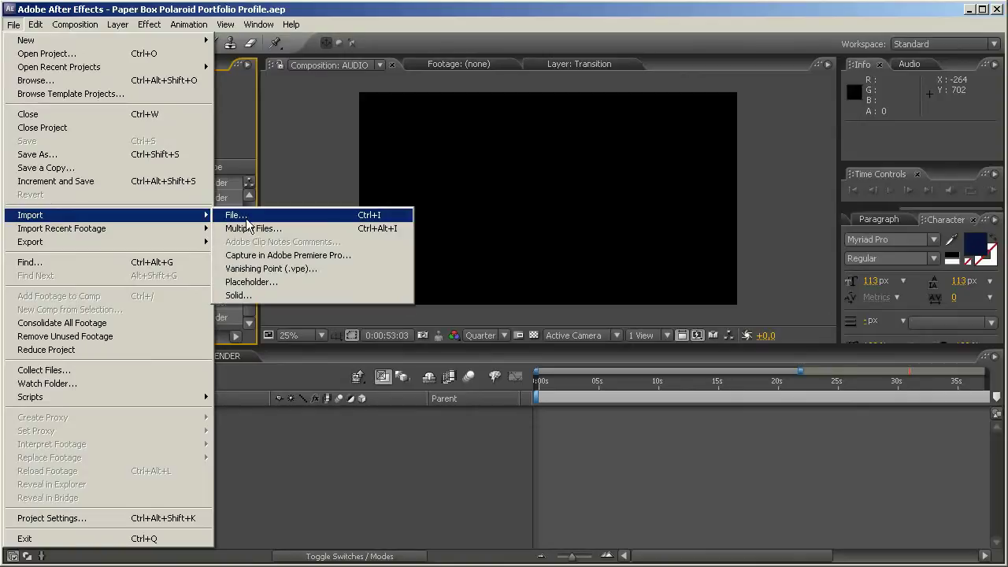
{"action": "left_click", "coordinate": [267, 215]}
{"action": "double_click", "coordinate": [144, 251]}
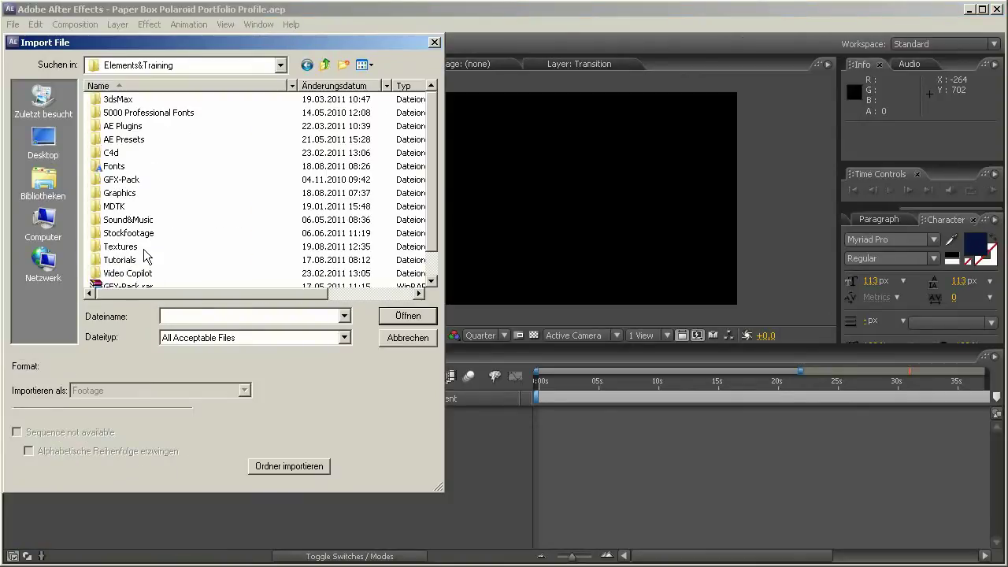
{"action": "scroll", "coordinate": [147, 244], "scroll_direction": "down", "scroll_amount": 1}
{"action": "double_click", "coordinate": [130, 192]}
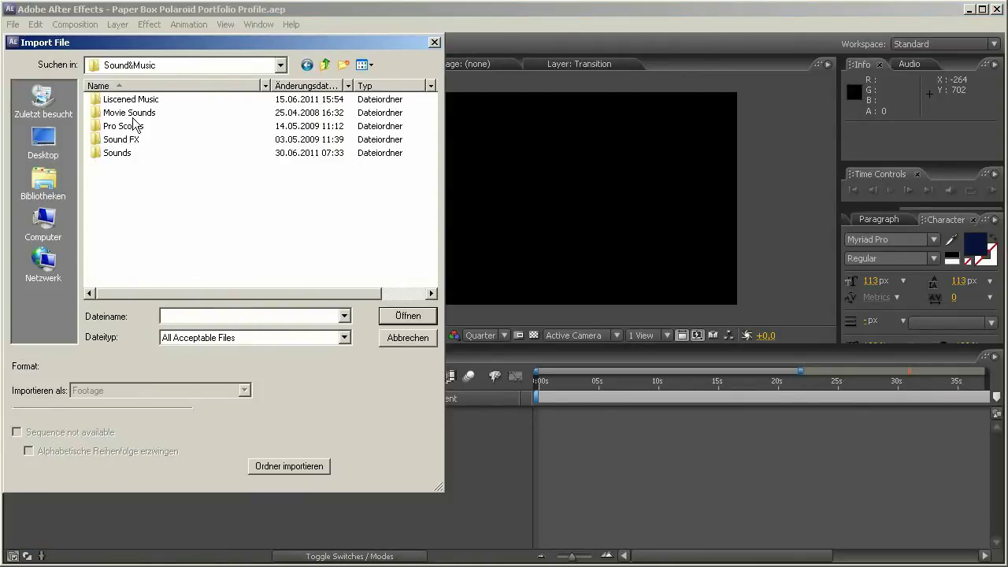
{"action": "left_click", "coordinate": [132, 99]}
{"action": "double_click", "coordinate": [132, 99]}
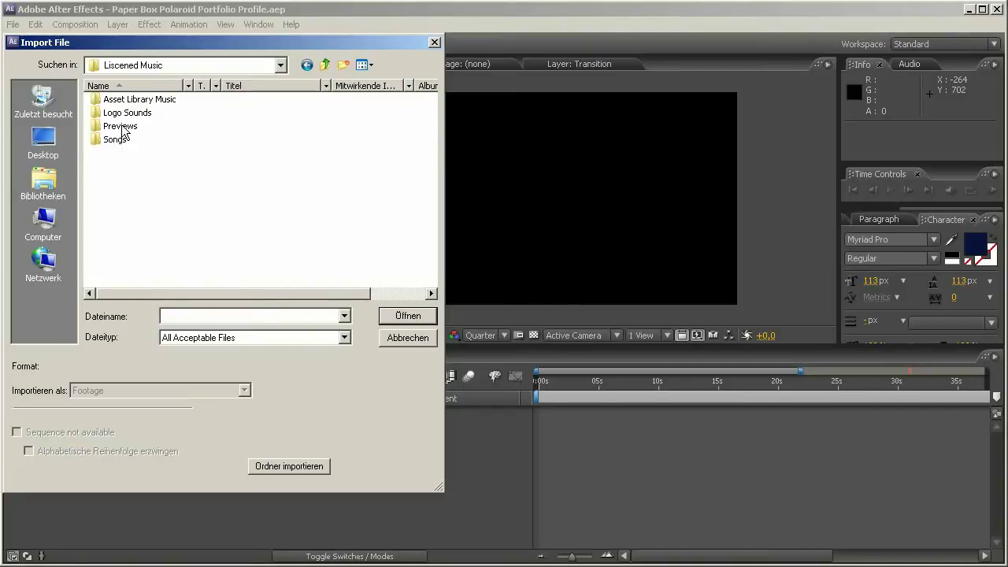
{"action": "double_click", "coordinate": [122, 127]}
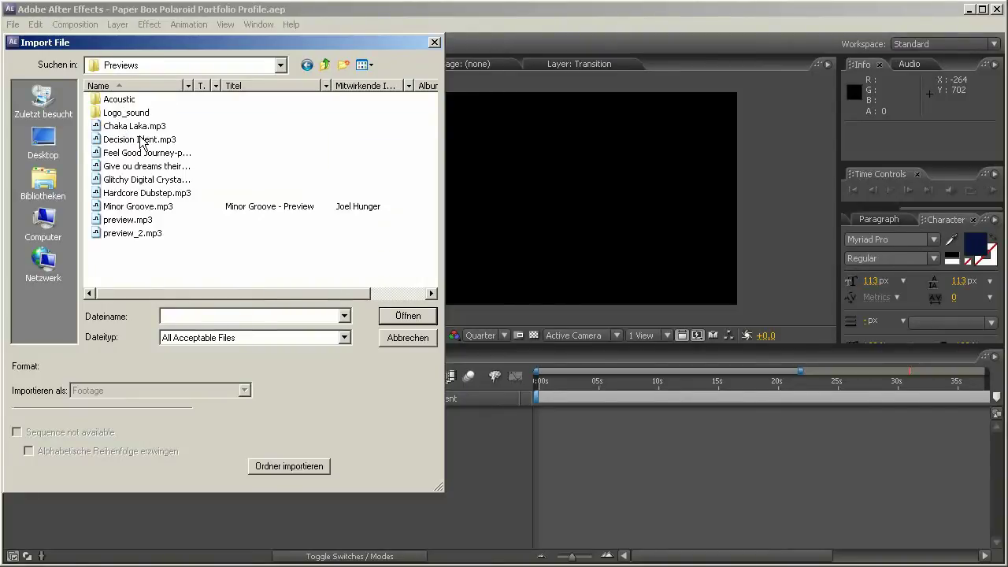
Import Minor Groove.mp3 and add it as a layer of the AUDIO composition
{"action": "left_click", "coordinate": [168, 207]}
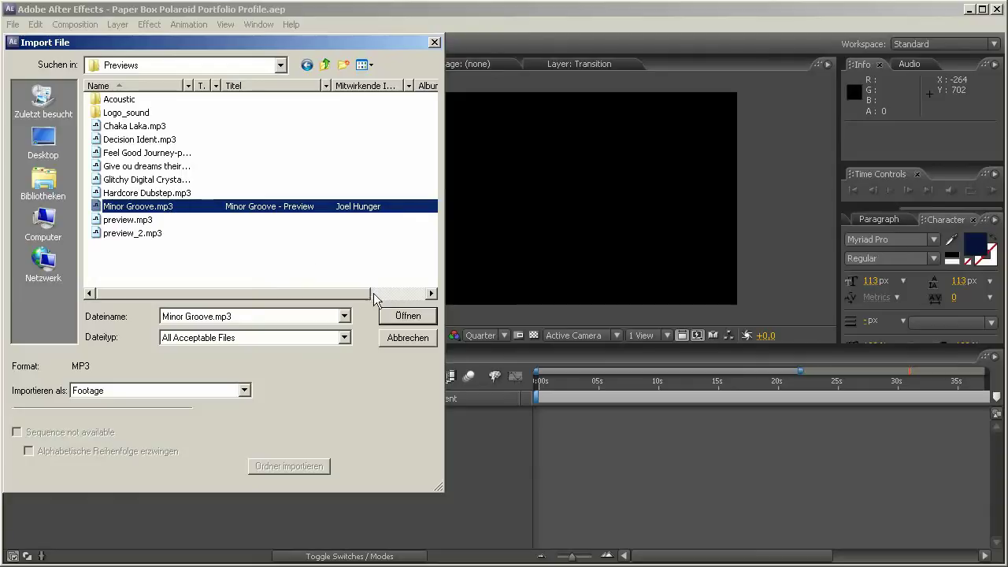
{"action": "left_click", "coordinate": [400, 315]}
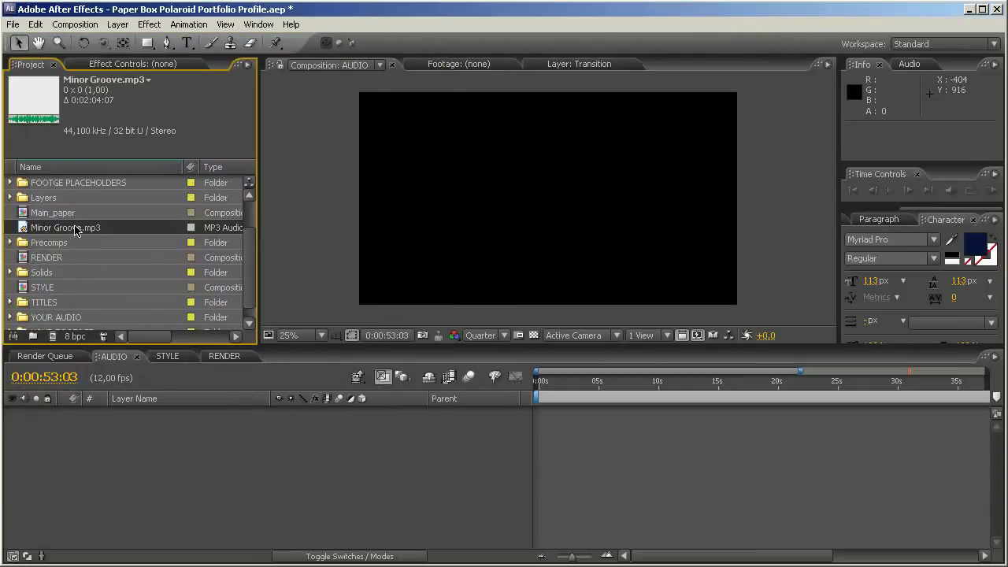
{"action": "left_click_drag", "start_coordinate": [75, 229], "coordinate": [148, 435]}
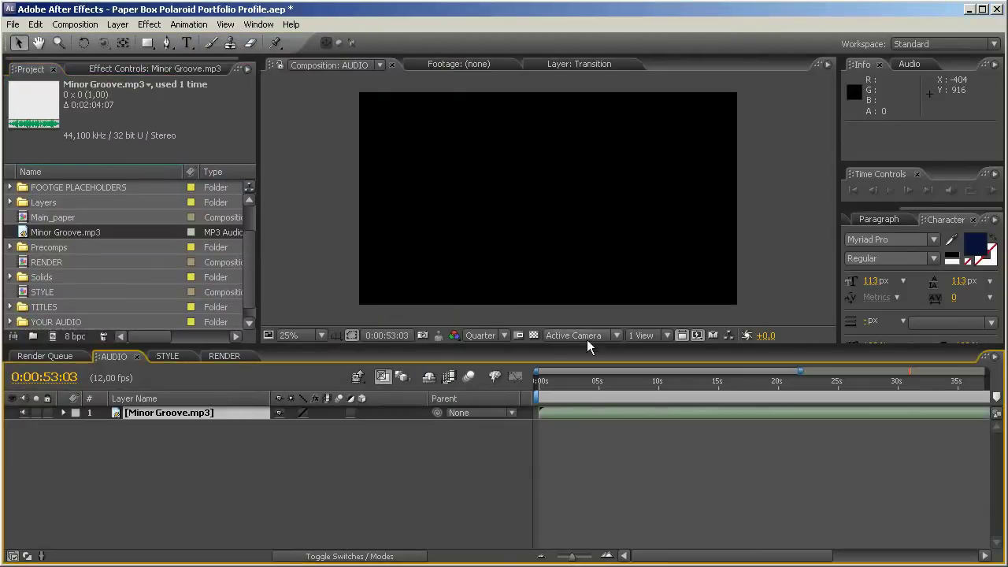
Open the STYLE composition and select its Paper_BG.jpg background layer
{"action": "left_click", "coordinate": [226, 356]}
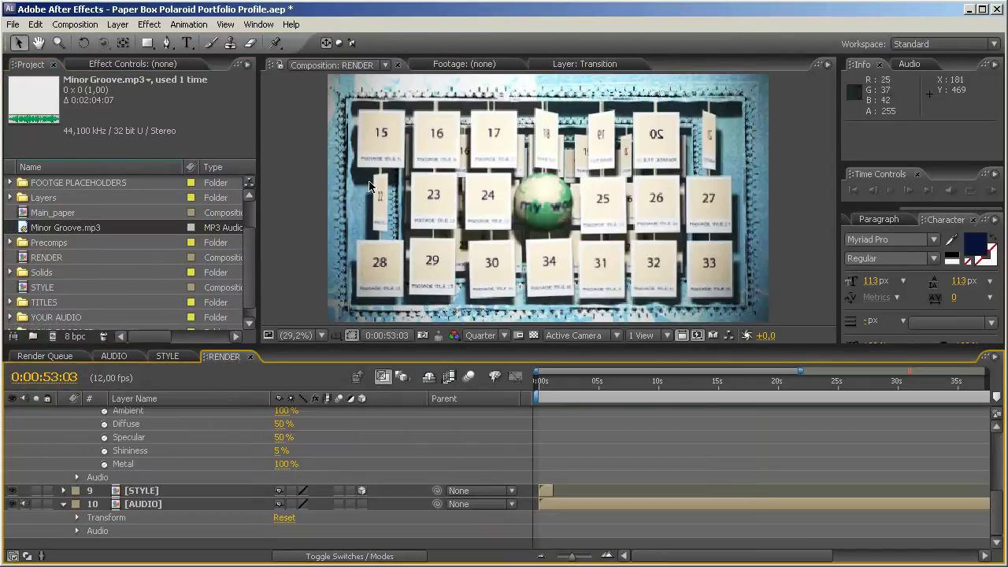
{"action": "left_click", "coordinate": [165, 358]}
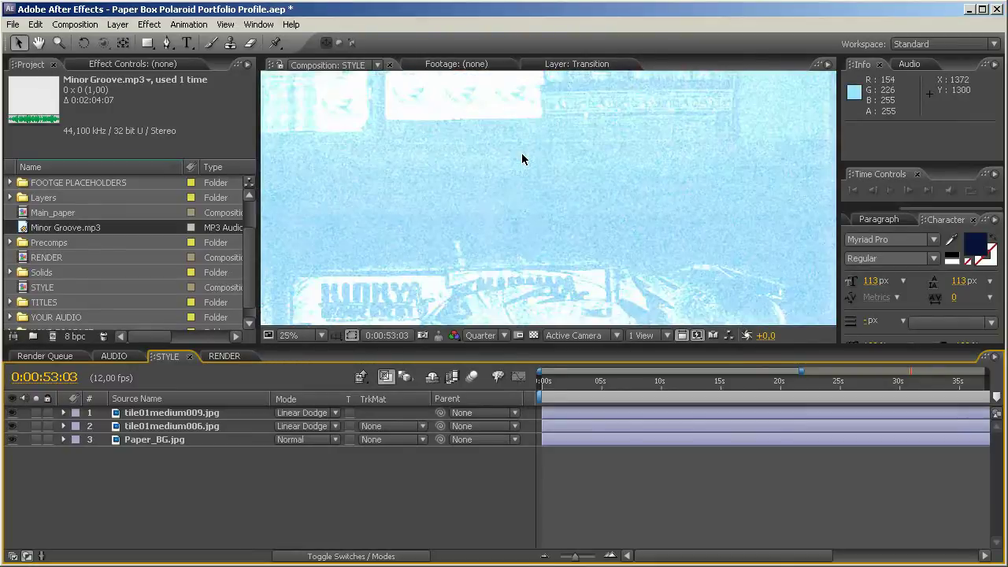
{"action": "left_click", "coordinate": [151, 443]}
{"action": "left_click", "coordinate": [152, 430]}
{"action": "left_click", "coordinate": [155, 414]}
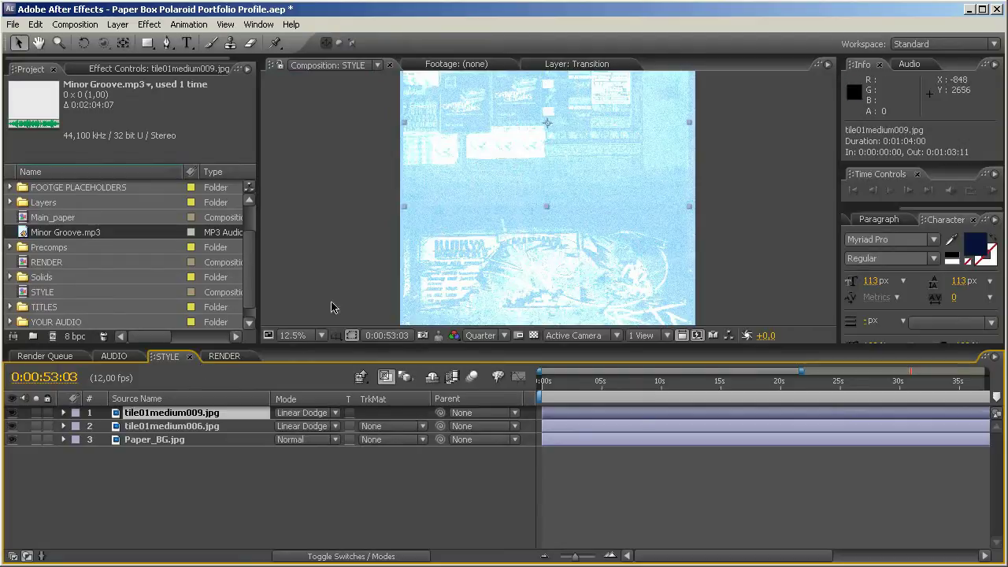
{"action": "left_click", "coordinate": [155, 442]}
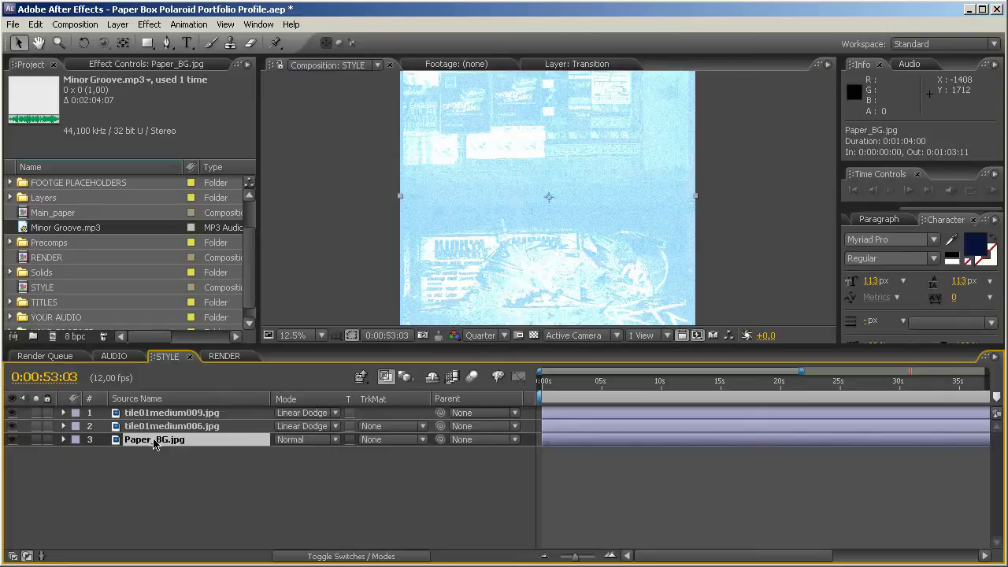
Try a Cyan Photo Filter at 39% density without preserved luminosity on Paper_BG.jpg, previewing in RENDER
{"action": "left_click", "coordinate": [105, 66]}
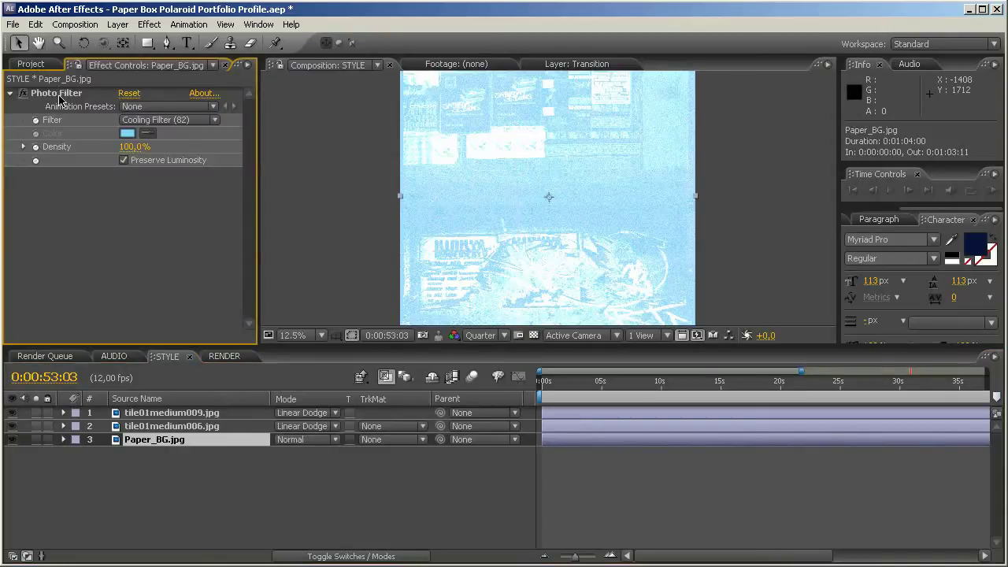
{"action": "left_click", "coordinate": [171, 122]}
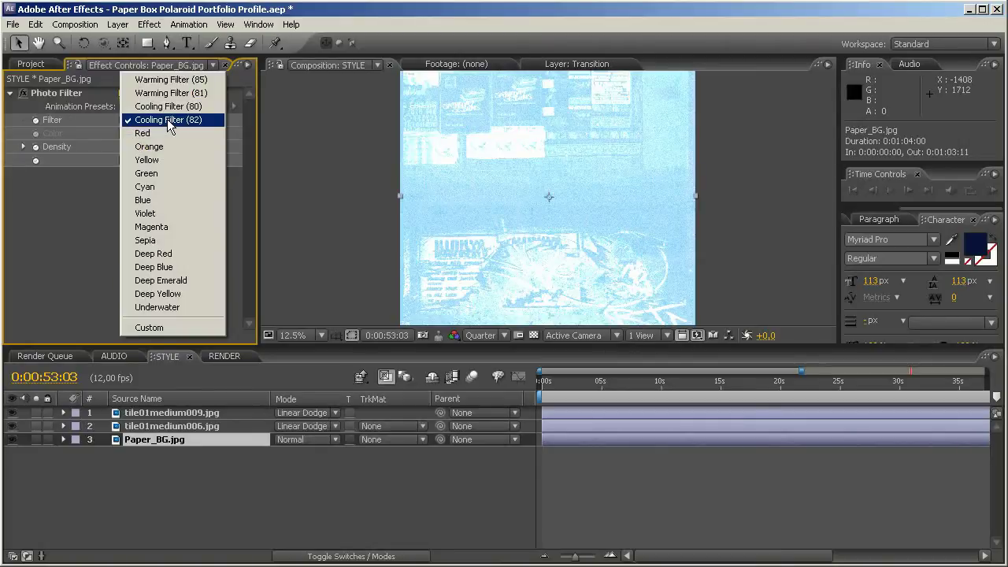
{"action": "left_click", "coordinate": [166, 187]}
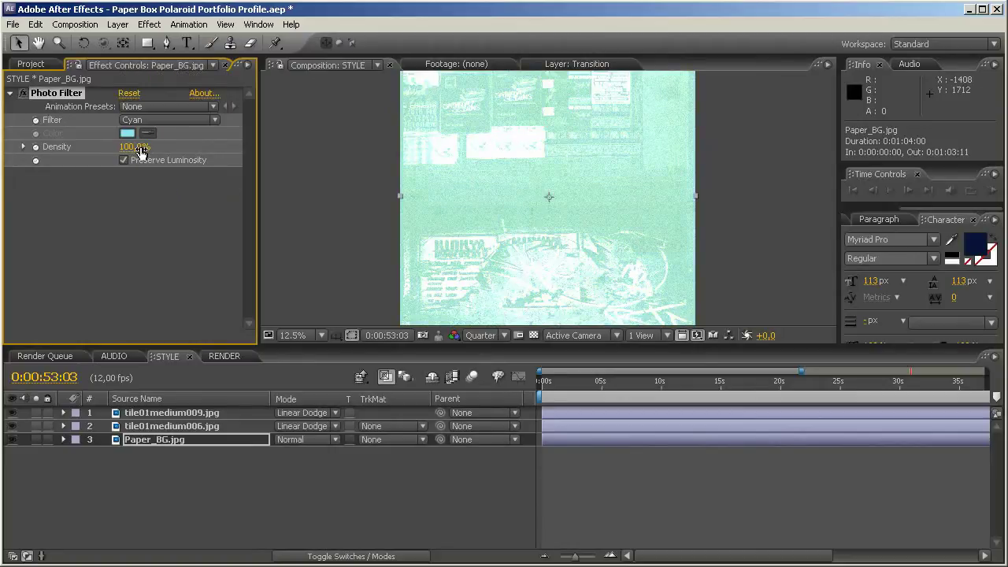
{"action": "mouse_move", "coordinate": [140, 151]}
{"action": "left_mouse_down"}
{"action": "mouse_move", "coordinate": [95, 157]}
{"action": "mouse_move", "coordinate": [158, 154]}
{"action": "left_mouse_up"}
{"action": "left_click", "coordinate": [123, 161]}
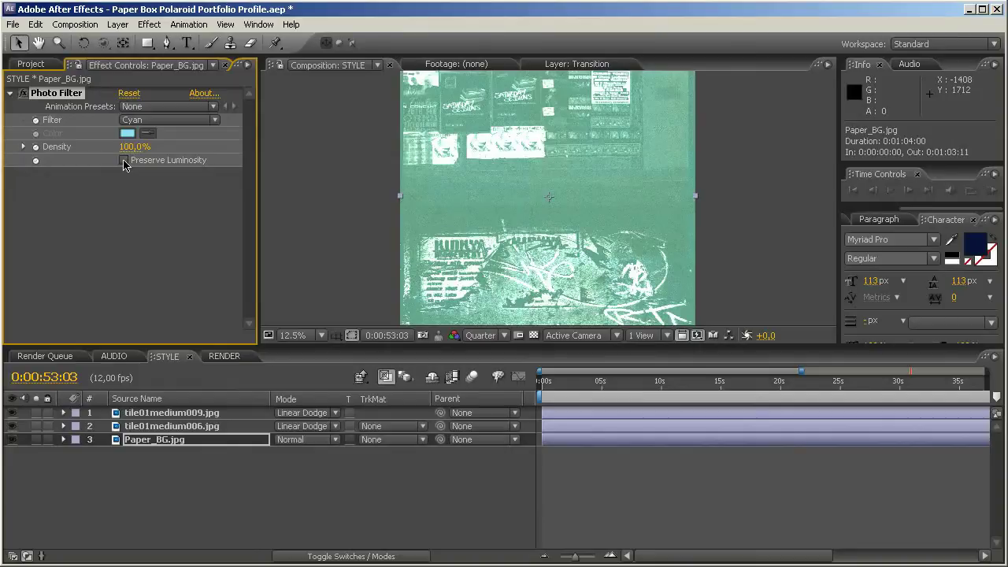
{"action": "left_click", "coordinate": [227, 356]}
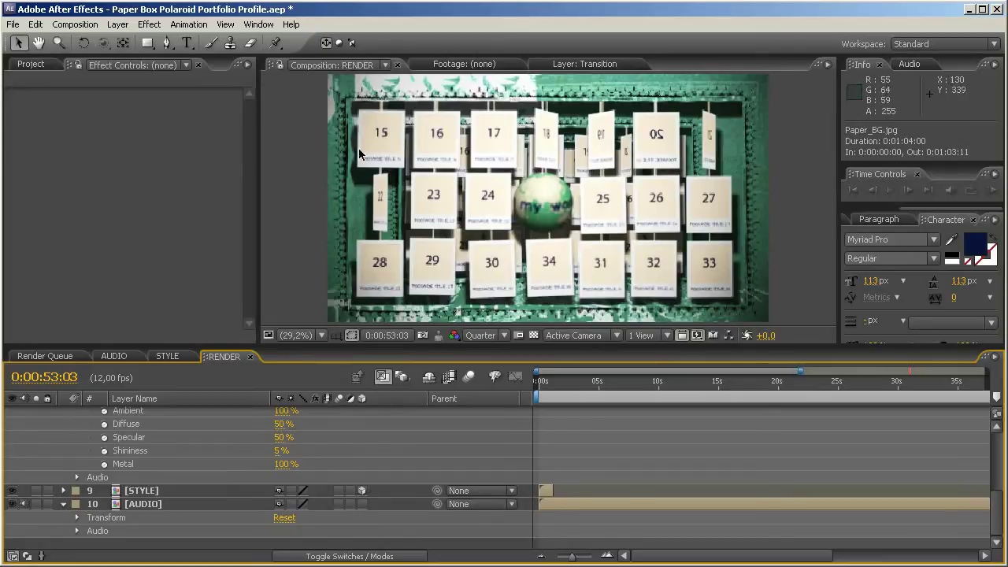
{"action": "left_click", "coordinate": [167, 356]}
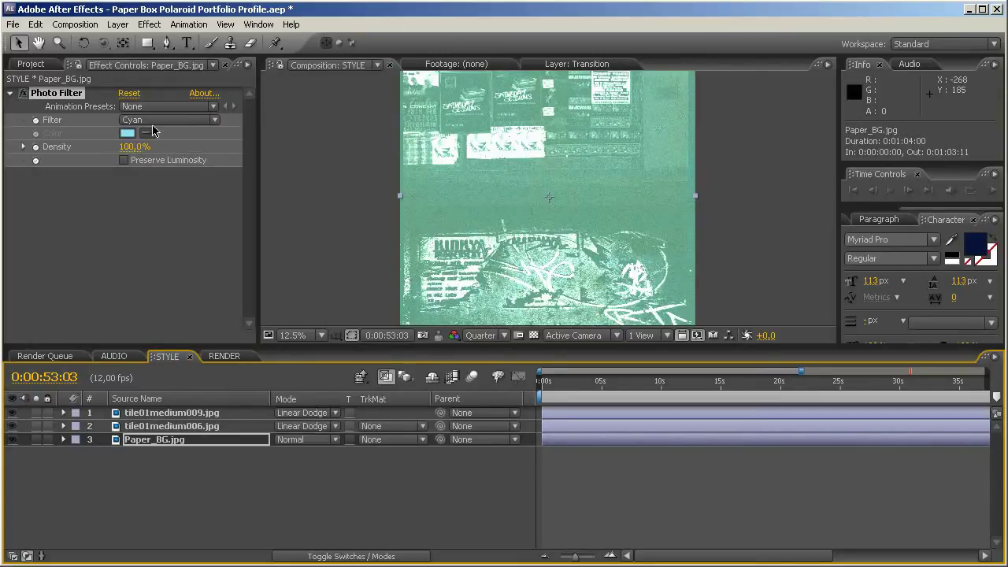
Re-enable Preserve Luminosity and switch the Photo Filter to Cooling Filter (82)
{"action": "left_click", "coordinate": [124, 160]}
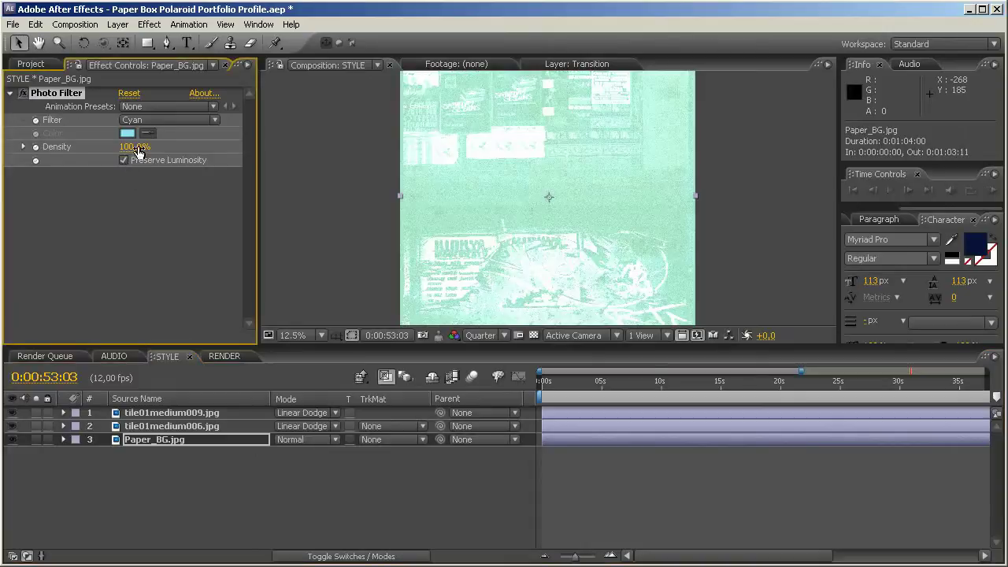
{"action": "left_click", "coordinate": [149, 120]}
{"action": "left_click", "coordinate": [171, 55]}
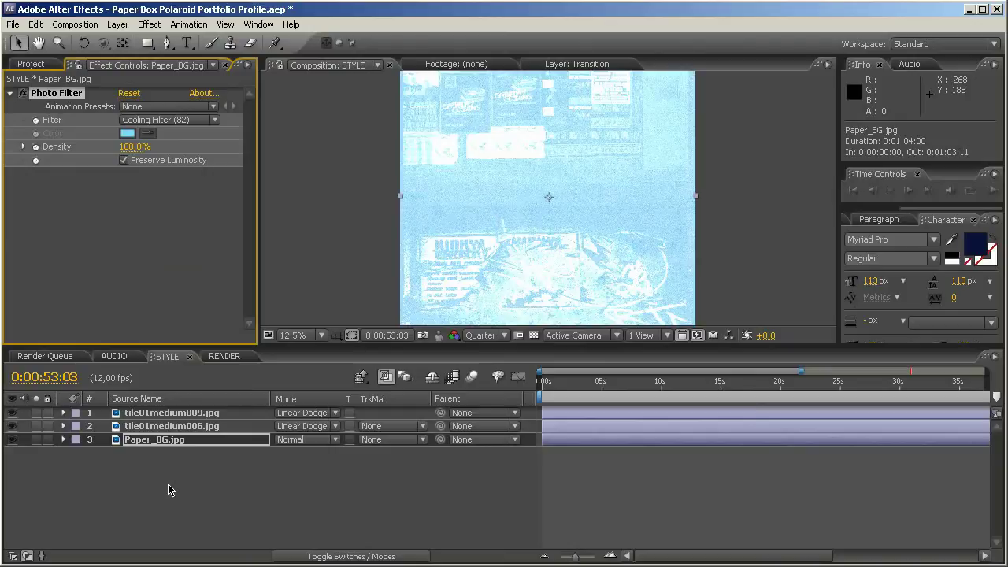
Import the floral texture 41.jpg from Textures > Paper_Textures into the project
{"action": "left_click", "coordinate": [42, 66]}
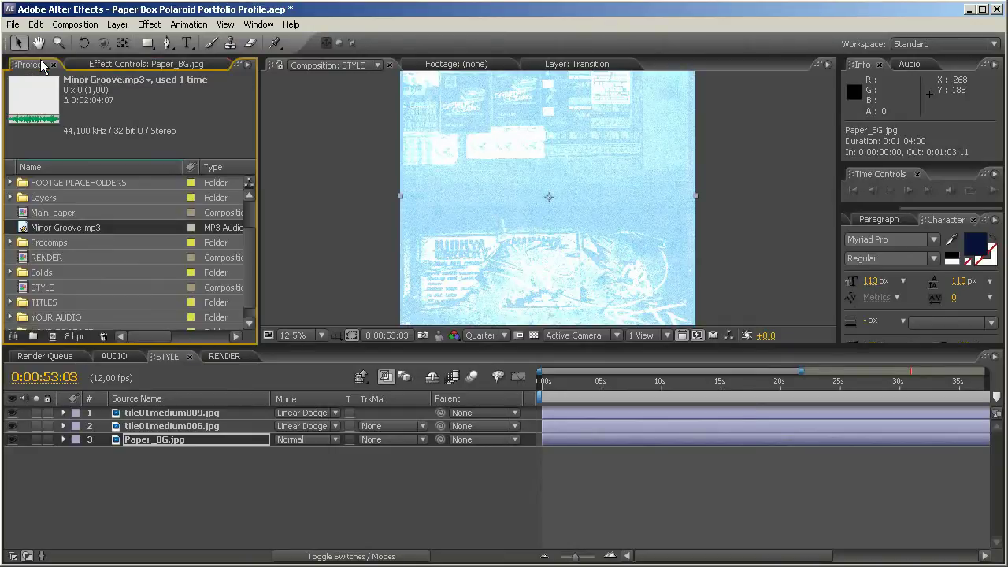
{"action": "double_click", "coordinate": [12, 224]}
{"action": "left_click", "coordinate": [326, 66]}
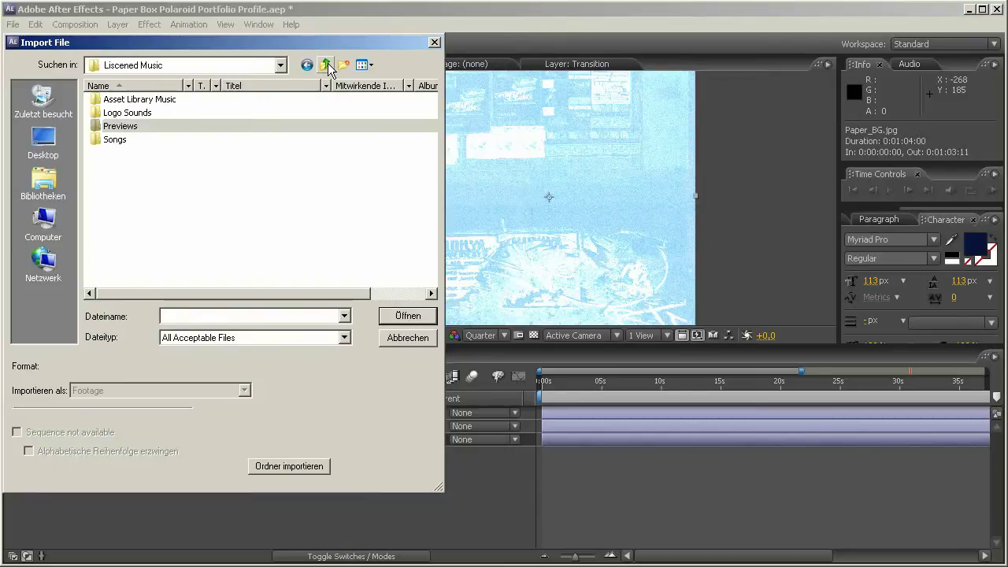
{"action": "left_click", "coordinate": [327, 66]}
{"action": "left_click", "coordinate": [326, 66]}
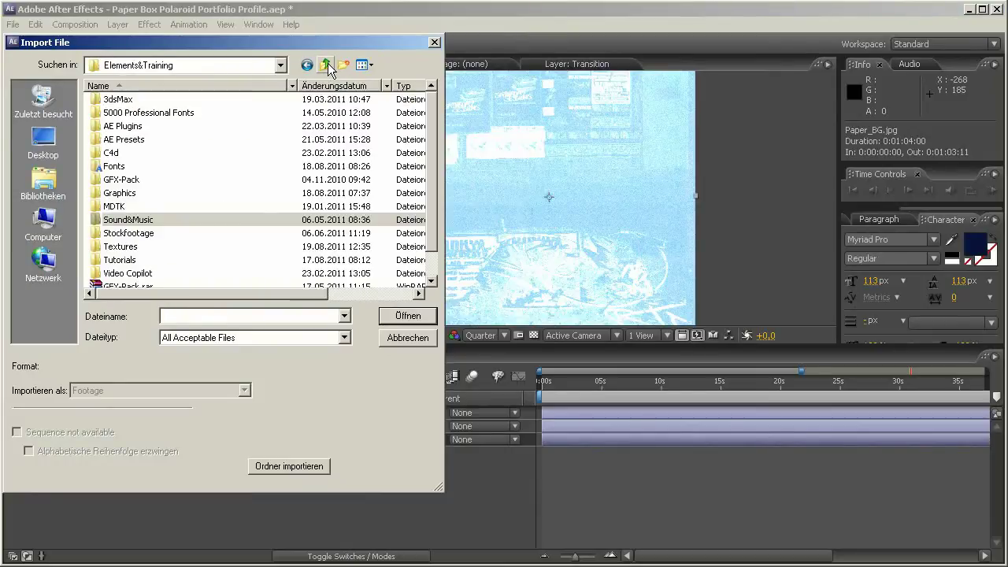
{"action": "double_click", "coordinate": [130, 249]}
{"action": "scroll", "coordinate": [136, 226], "scroll_direction": "down", "scroll_amount": 1}
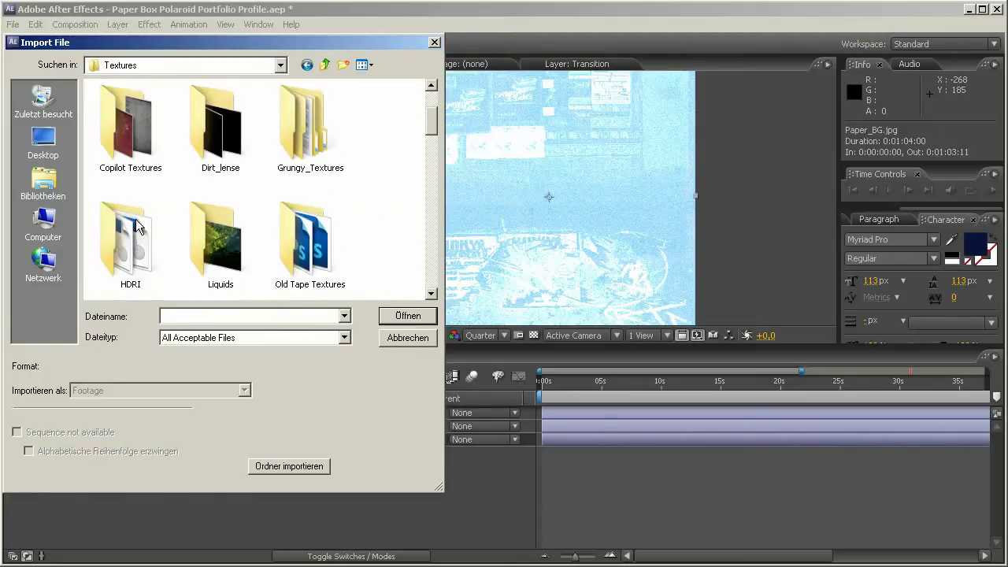
{"action": "scroll", "coordinate": [136, 226], "scroll_direction": "down", "scroll_amount": 1}
{"action": "double_click", "coordinate": [228, 231]}
{"action": "scroll", "coordinate": [202, 229], "scroll_direction": "down", "scroll_amount": 1}
{"action": "scroll", "coordinate": [201, 229], "scroll_direction": "up", "scroll_amount": 1}
{"action": "scroll", "coordinate": [209, 230], "scroll_direction": "down", "scroll_amount": 1}
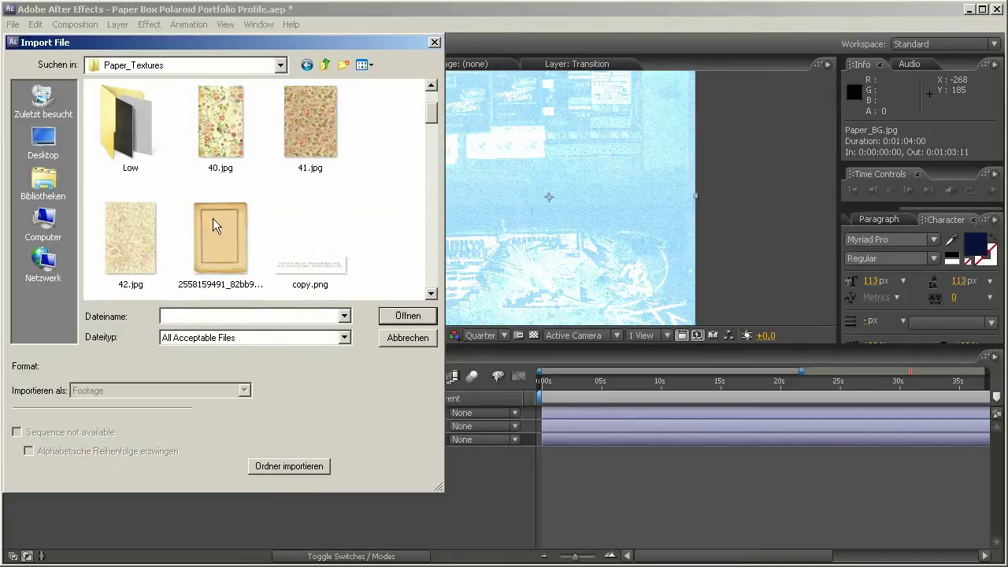
{"action": "left_click", "coordinate": [314, 121]}
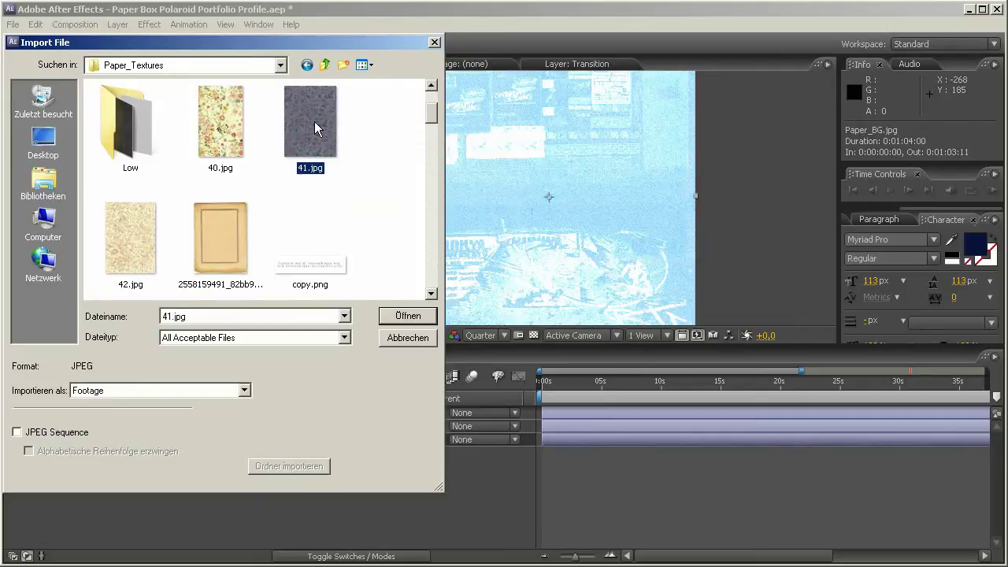
{"action": "left_click", "coordinate": [406, 316]}
Add 41.jpg as the top STYLE layer, fit it to the comp, and view RENDER
{"action": "left_click_drag", "start_coordinate": [39, 185], "coordinate": [158, 411]}
{"action": "scroll", "coordinate": [441, 272], "scroll_direction": "down", "scroll_amount": 1}
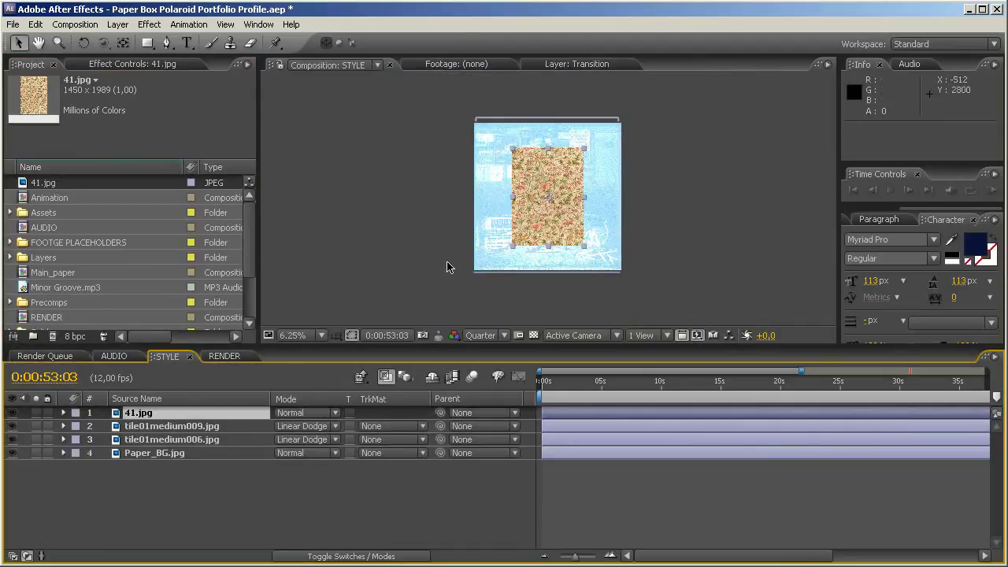
{"action": "right_click", "coordinate": [205, 420]}
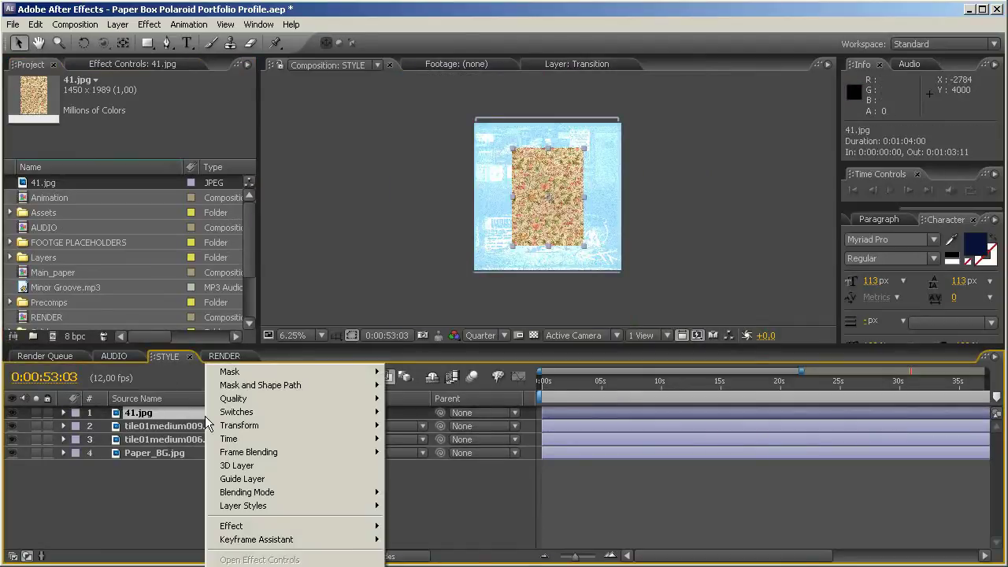
{"action": "mouse_move", "coordinate": [232, 429]}
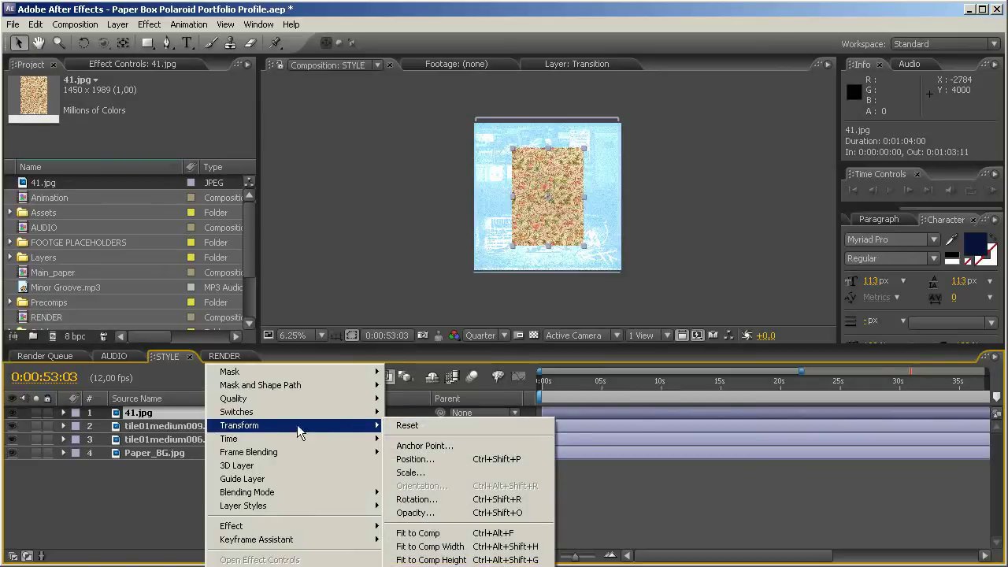
{"action": "left_click", "coordinate": [439, 534]}
{"action": "scroll", "coordinate": [543, 265], "scroll_direction": "up", "scroll_amount": 1}
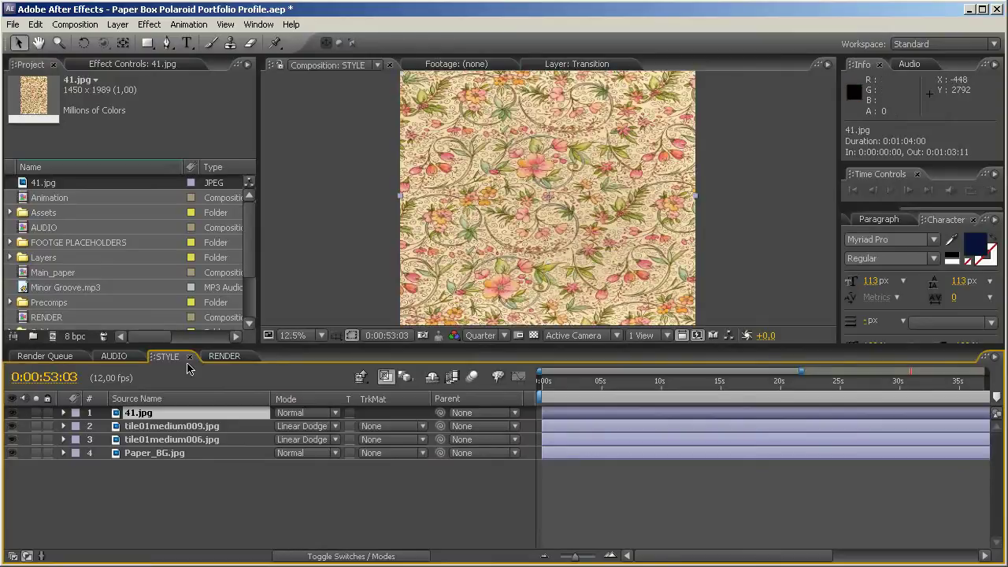
{"action": "left_click", "coordinate": [224, 356]}
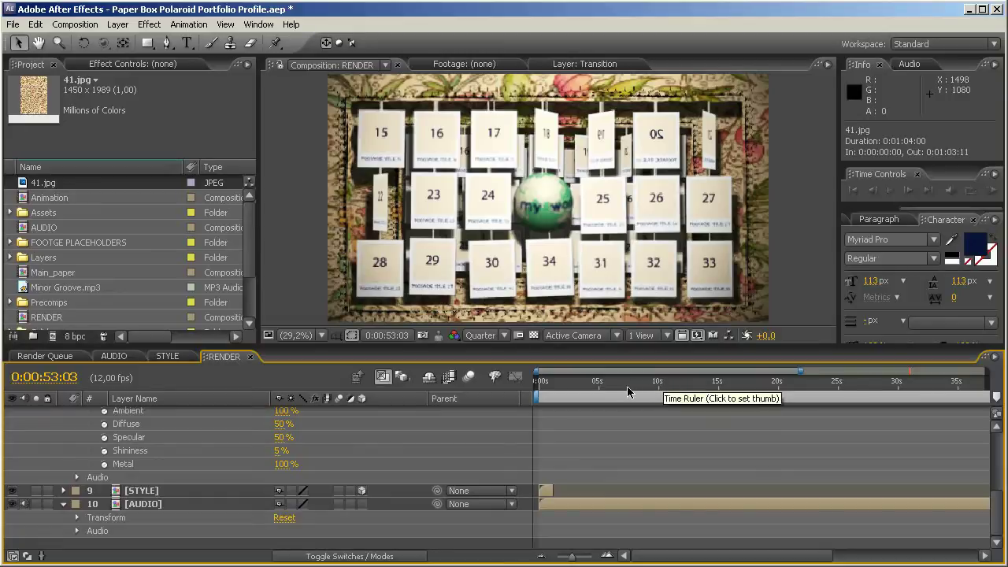
Move the RENDER time indicator to 0:00:07:02 and collapse the Main_paper layer's properties
{"action": "left_click", "coordinate": [586, 384]}
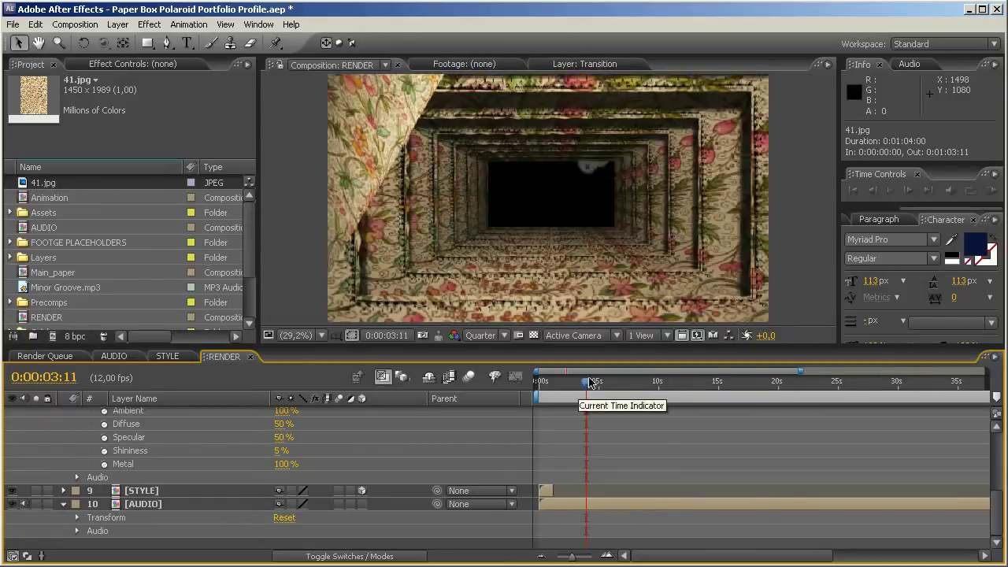
{"action": "left_click", "coordinate": [624, 385]}
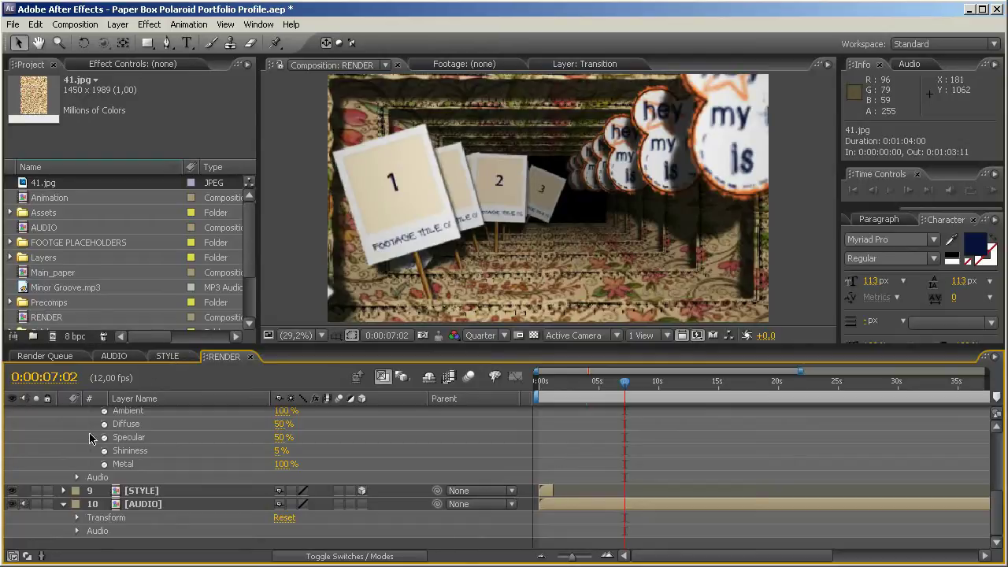
{"action": "scroll", "coordinate": [87, 432], "scroll_direction": "up", "scroll_amount": 3}
{"action": "scroll", "coordinate": [86, 439], "scroll_direction": "up", "scroll_amount": 1}
{"action": "left_click", "coordinate": [64, 491]}
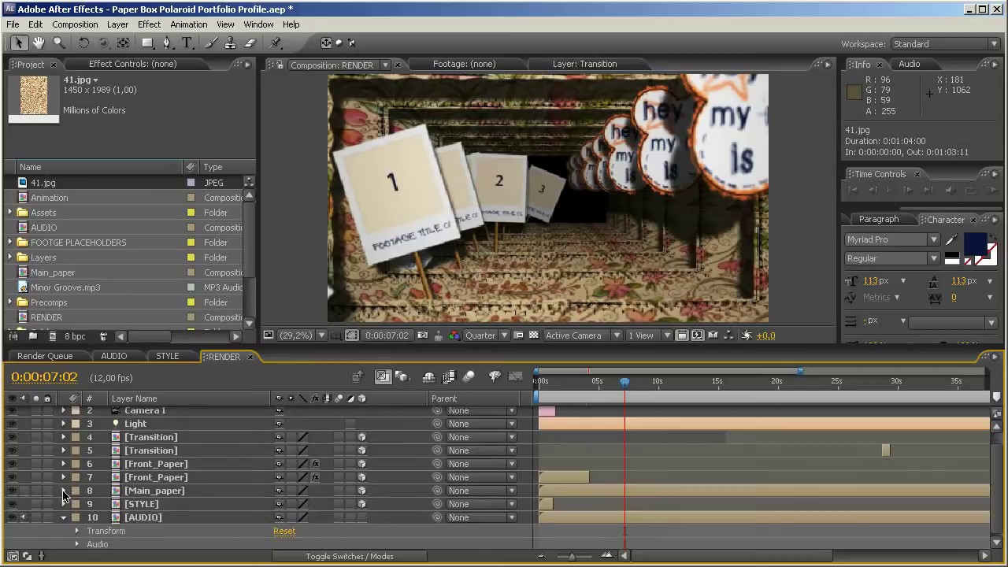
Collapse the AUDIO layer and YOUR AUDIO folder, then expand the FOOTGE PLACEHOLDERS folder
{"action": "left_click", "coordinate": [64, 517]}
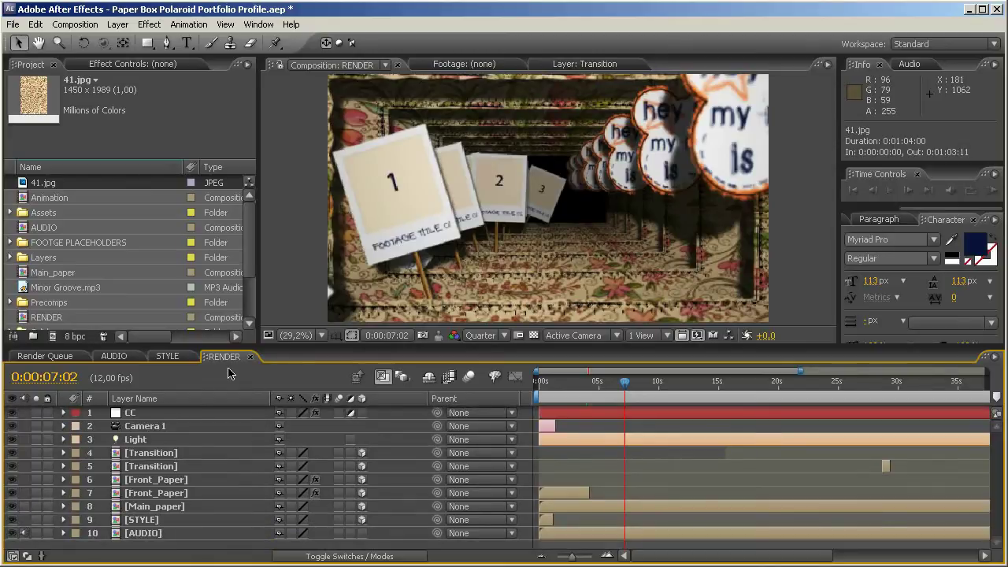
{"action": "scroll", "coordinate": [108, 301], "scroll_direction": "down", "scroll_amount": 2}
{"action": "left_click", "coordinate": [109, 301]}
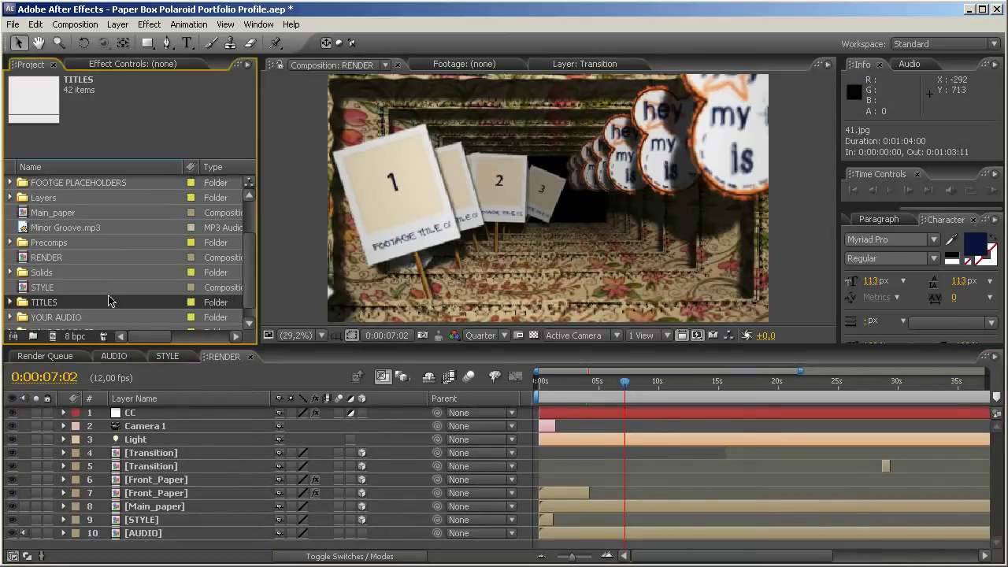
{"action": "scroll", "coordinate": [109, 301], "scroll_direction": "down", "scroll_amount": 1}
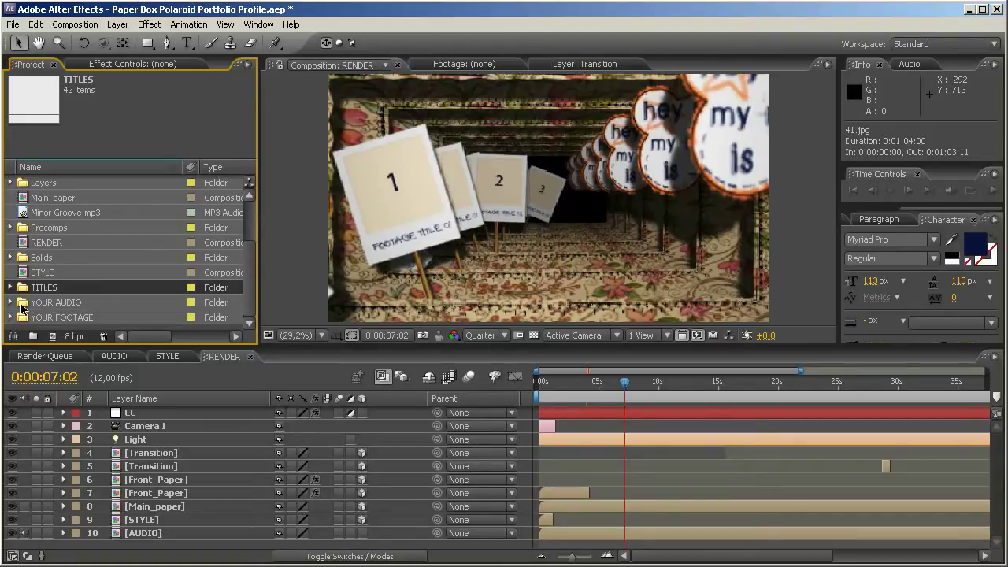
{"action": "left_click", "coordinate": [15, 304]}
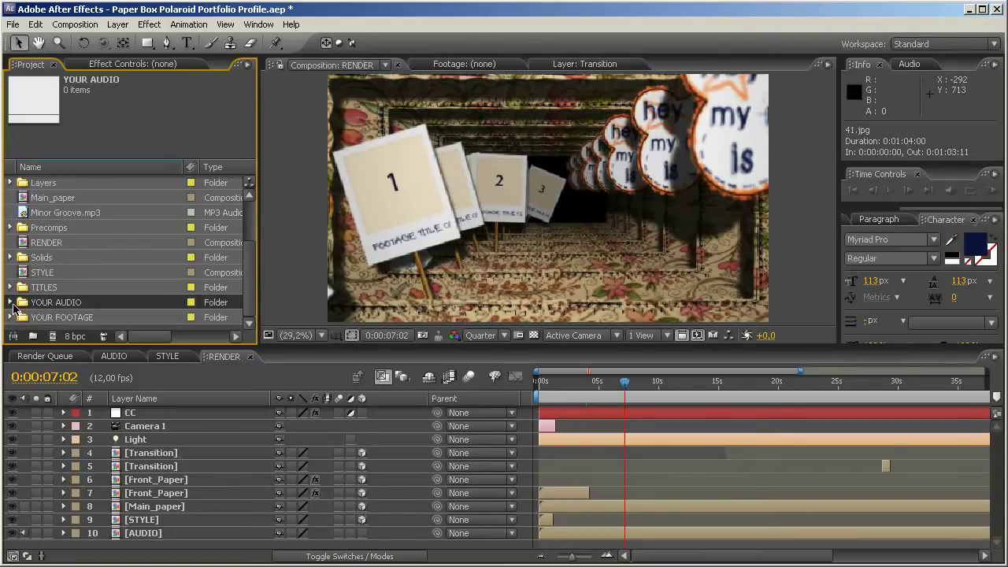
{"action": "left_click", "coordinate": [11, 304]}
{"action": "scroll", "coordinate": [22, 297], "scroll_direction": "up", "scroll_amount": 3}
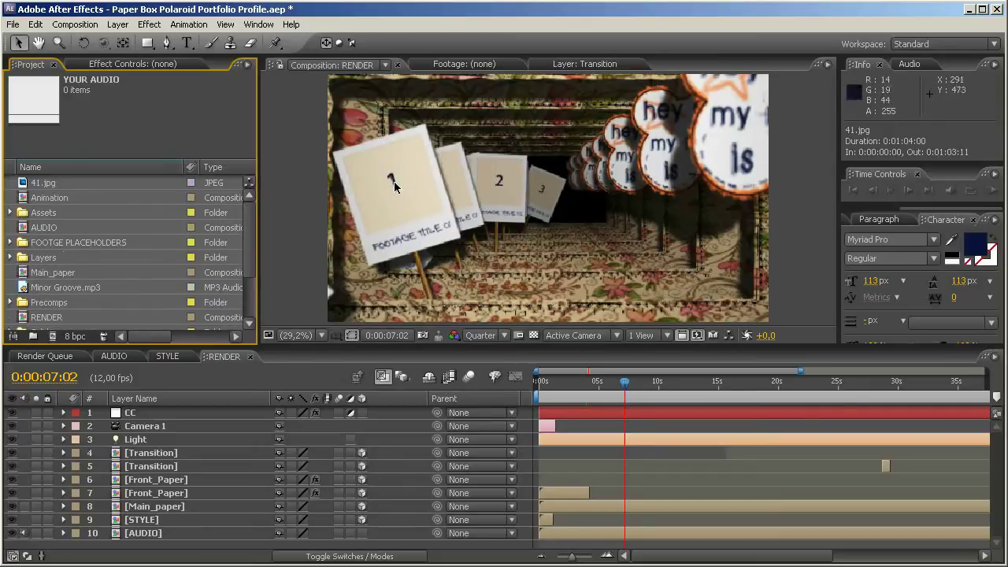
{"action": "left_click", "coordinate": [51, 245]}
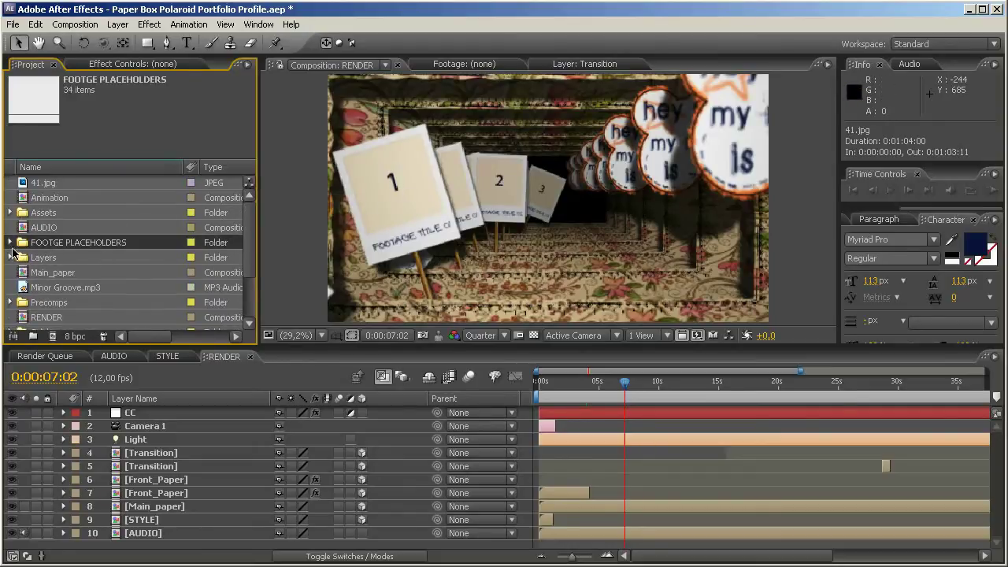
{"action": "left_click", "coordinate": [11, 242]}
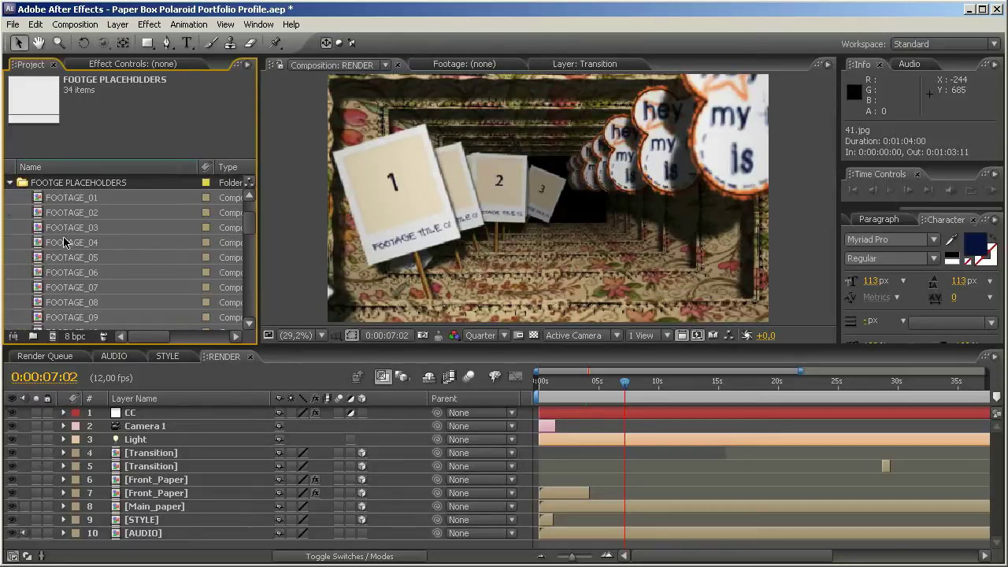
Open FOOTAGE_01 and import origami03.jpg into it above the number layer
{"action": "double_click", "coordinate": [79, 202]}
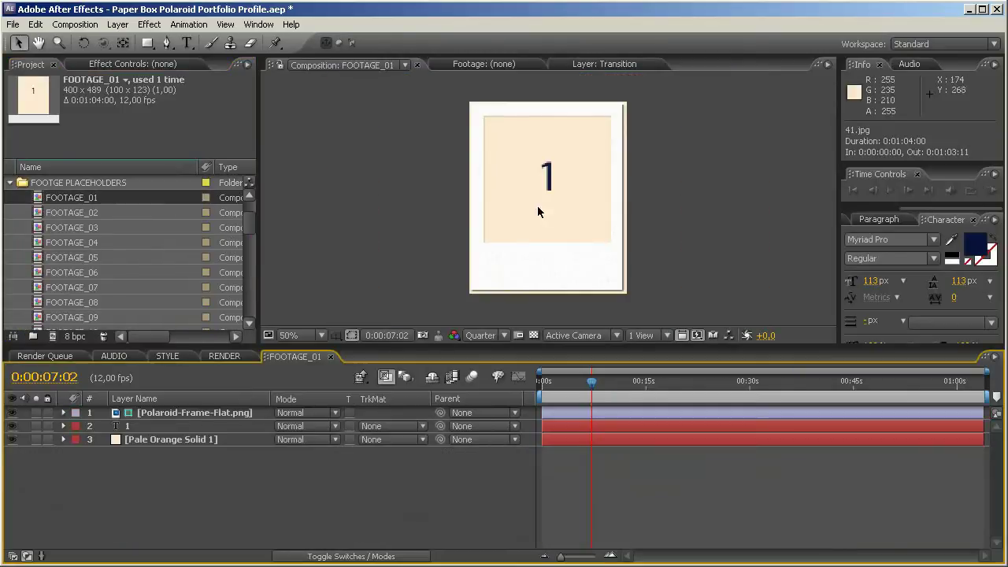
{"action": "left_click", "coordinate": [186, 419]}
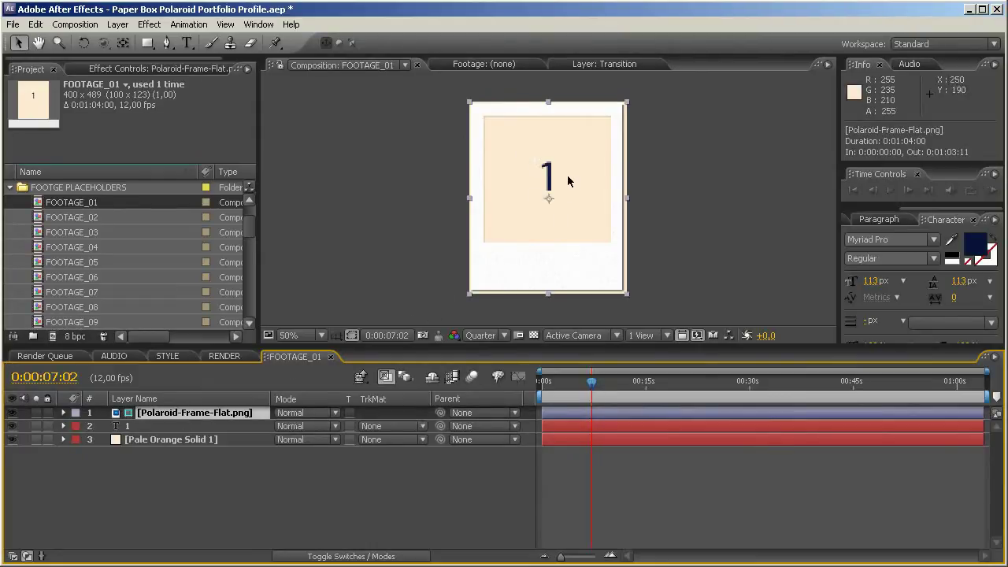
{"action": "left_click", "coordinate": [163, 430]}
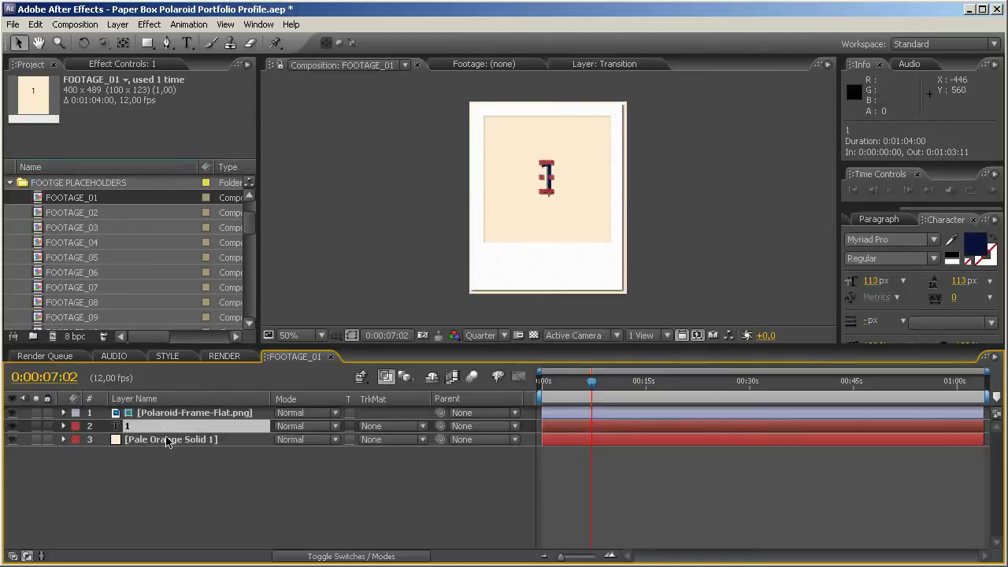
{"action": "left_click", "coordinate": [168, 441]}
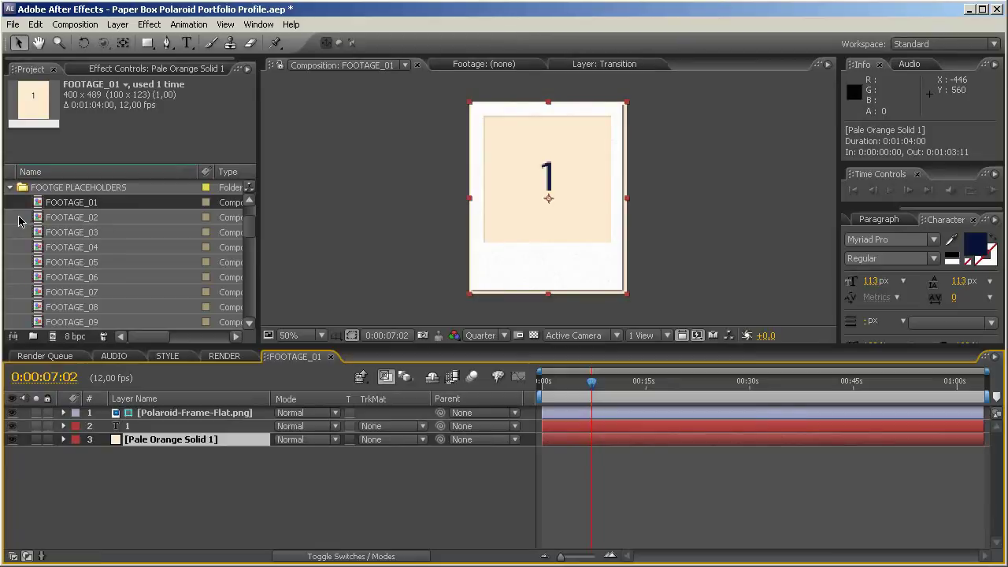
{"action": "key", "text": "ctrl+i"}
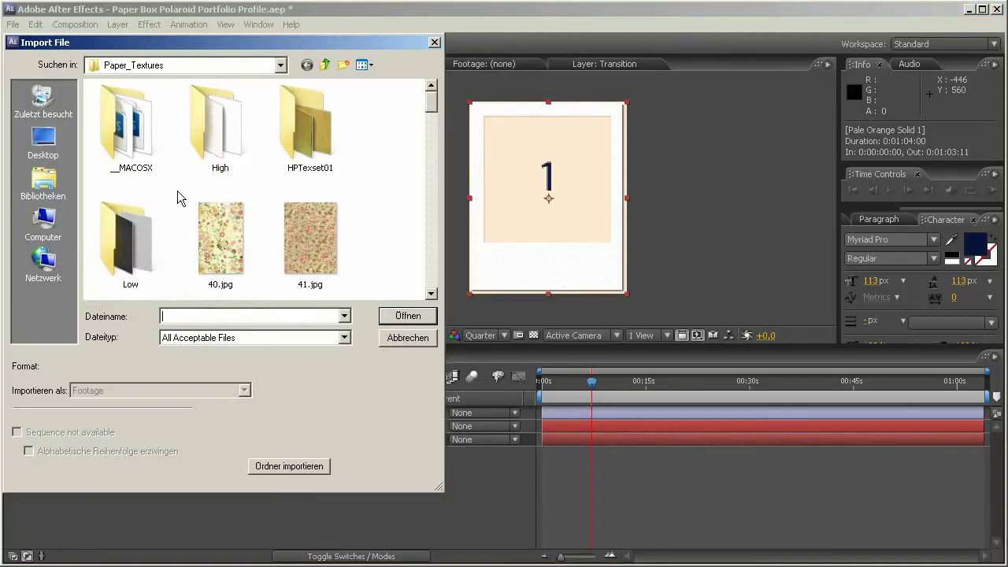
{"action": "scroll", "coordinate": [398, 191], "scroll_direction": "down", "scroll_amount": 1}
{"action": "scroll", "coordinate": [397, 191], "scroll_direction": "down", "scroll_amount": 5}
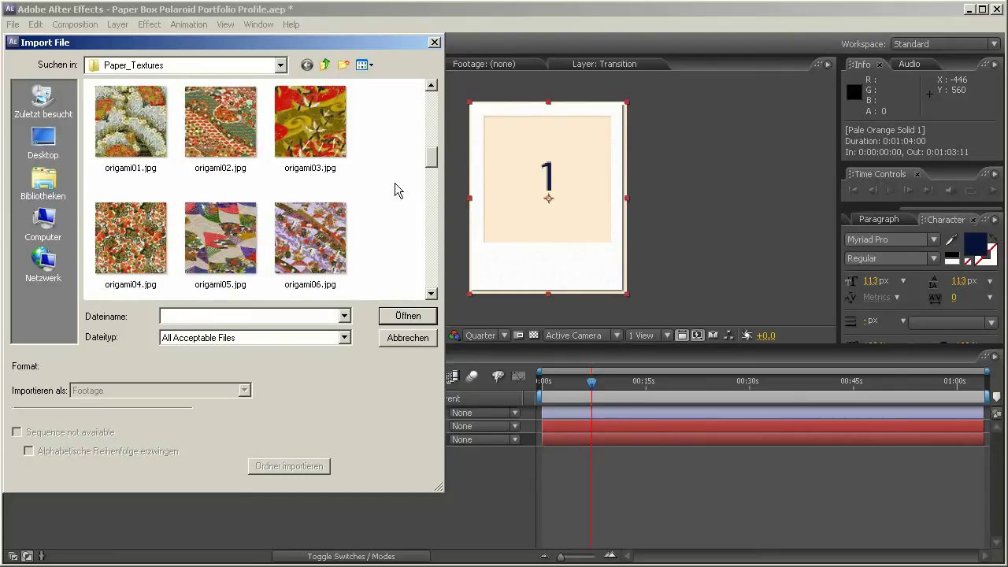
{"action": "left_click", "coordinate": [318, 140]}
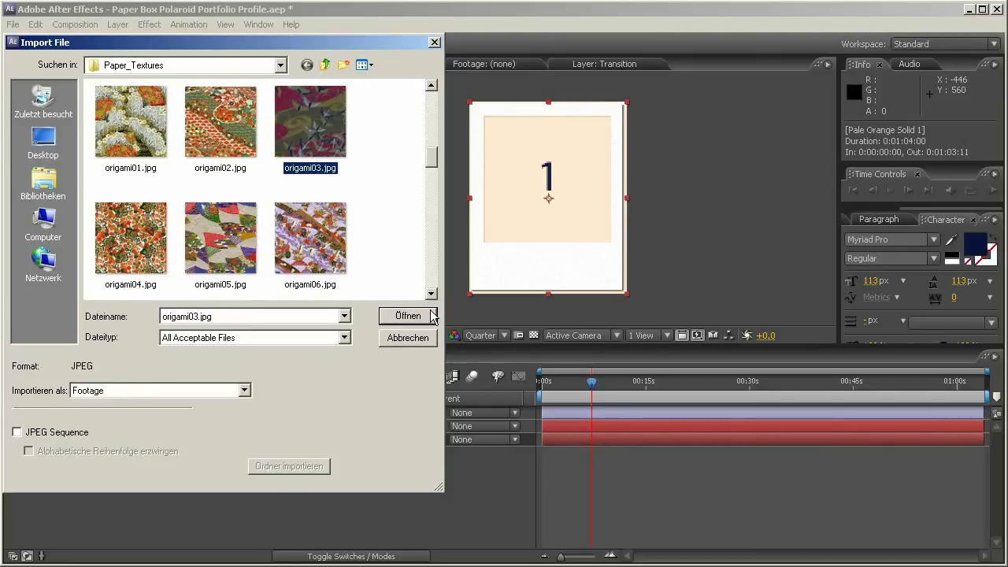
{"action": "left_click", "coordinate": [432, 315]}
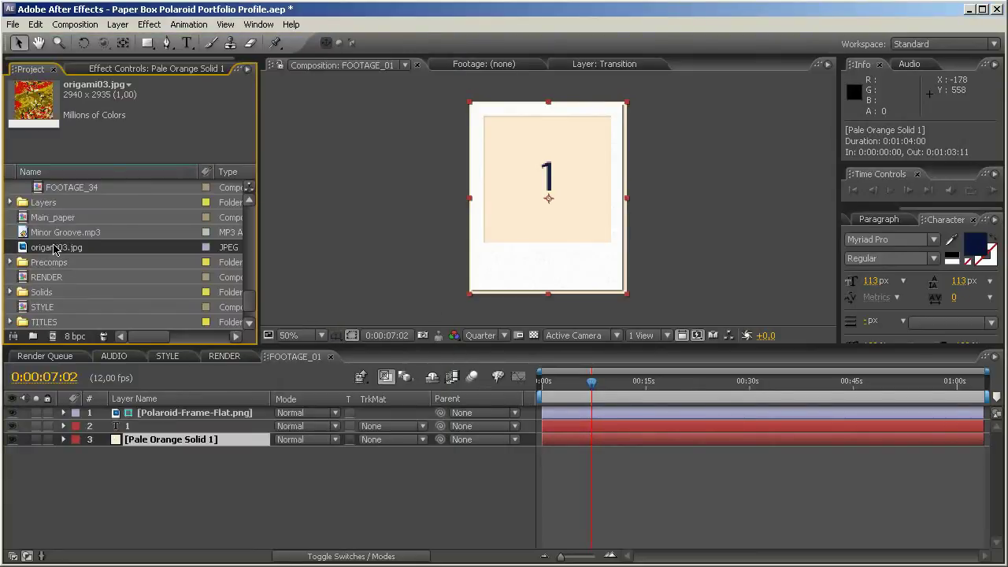
{"action": "left_click_drag", "start_coordinate": [55, 251], "coordinate": [122, 432]}
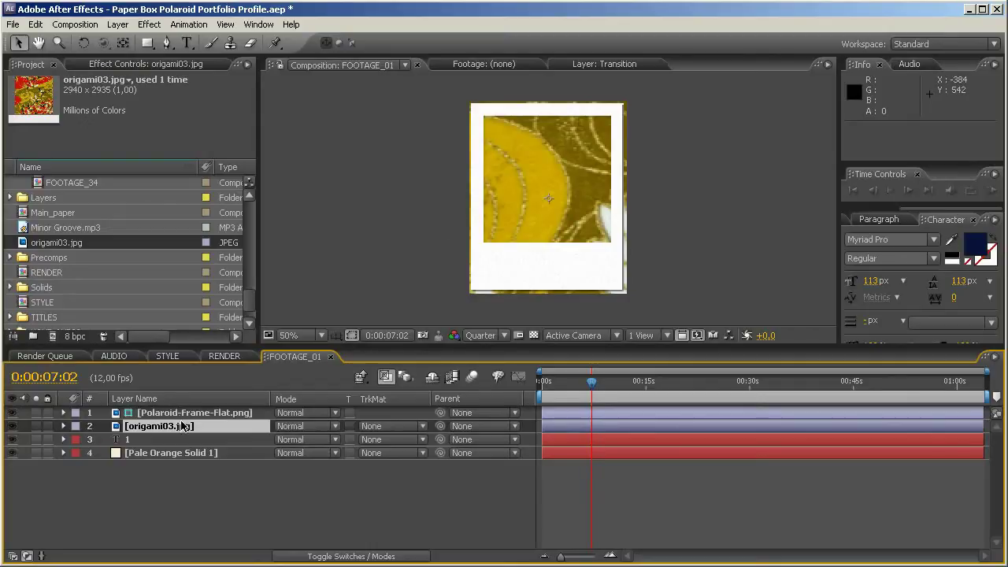
Scale origami03.jpg to 14%, move it up into the photo window, and hide the Pale Orange Solid
{"action": "key", "text": "alt+shift+s"}
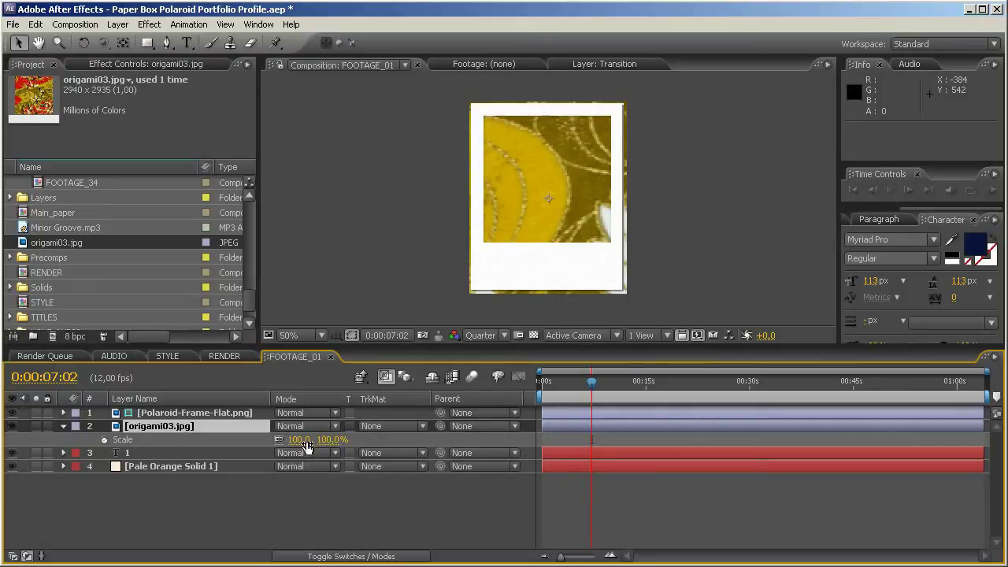
{"action": "left_click_drag", "start_coordinate": [303, 442], "coordinate": [235, 446]}
{"action": "left_click_drag", "start_coordinate": [527, 206], "coordinate": [528, 191]}
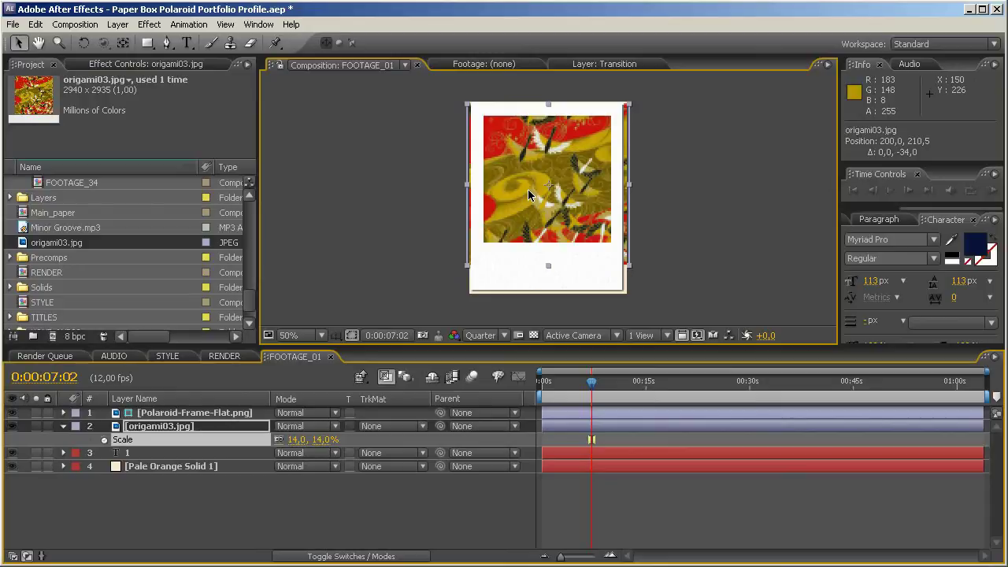
{"action": "left_click", "coordinate": [130, 454]}
{"action": "left_click", "coordinate": [130, 466]}
{"action": "left_click", "coordinate": [128, 454], "text": "shift"}
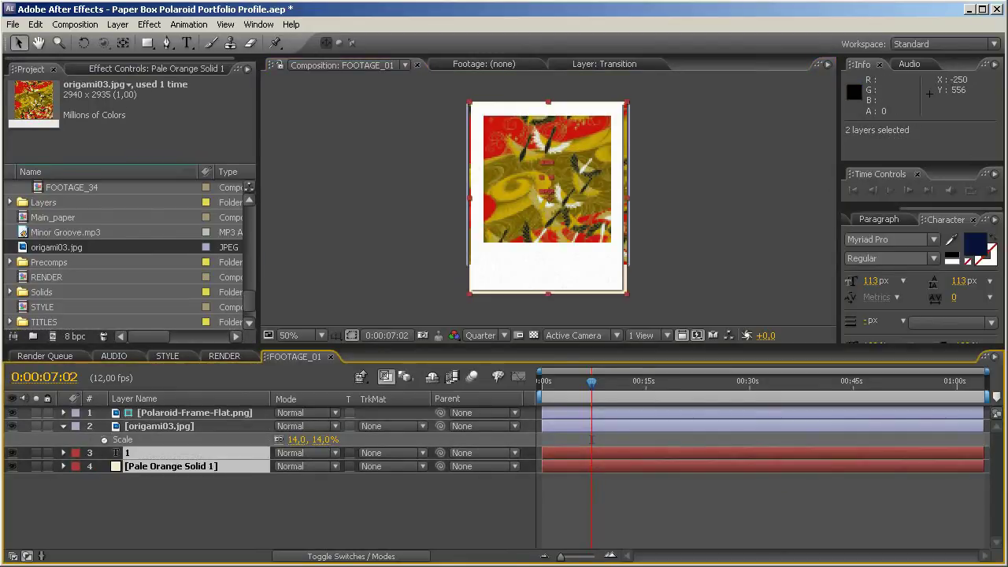
{"action": "left_click", "coordinate": [12, 459]}
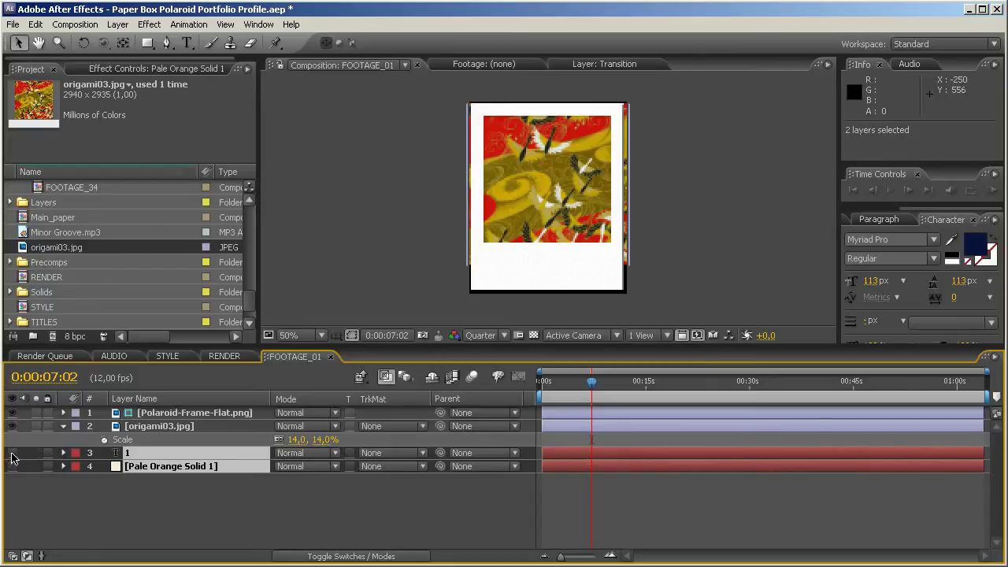
Return to the RENDER comp to see origami03.jpg on the first polaroid
{"action": "left_click", "coordinate": [224, 356]}
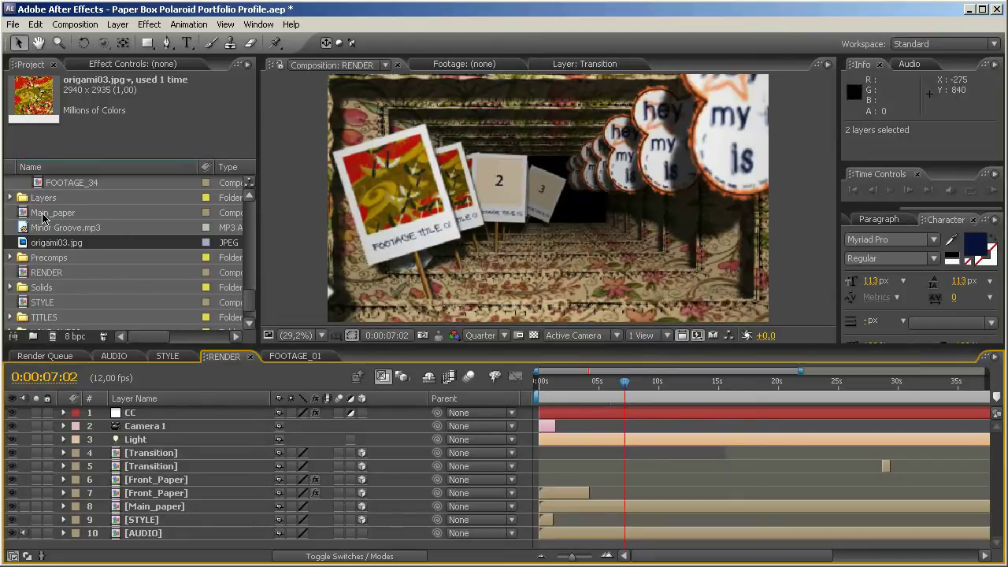
{"action": "scroll", "coordinate": [64, 259], "scroll_direction": "down", "scroll_amount": 1}
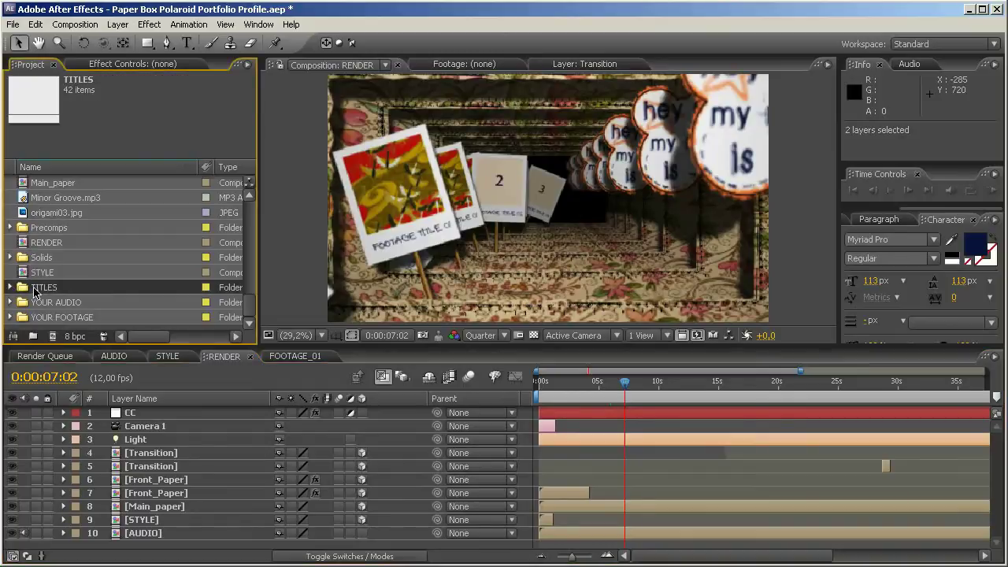
Select FOOTAGE_TITLE_01 through FOOTAGE_TITLE_34 in the TITLES folder and delete all 34
{"action": "left_click", "coordinate": [13, 292]}
{"action": "left_click", "coordinate": [11, 291]}
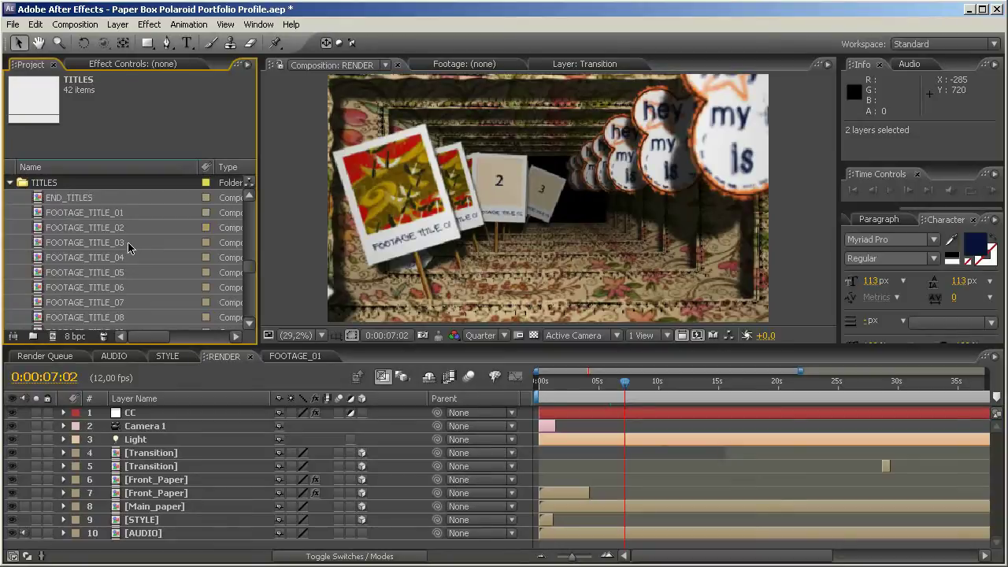
{"action": "left_click", "coordinate": [85, 213]}
{"action": "scroll", "coordinate": [85, 213], "scroll_direction": "down", "scroll_amount": 4}
{"action": "scroll", "coordinate": [85, 214], "scroll_direction": "down", "scroll_amount": 5}
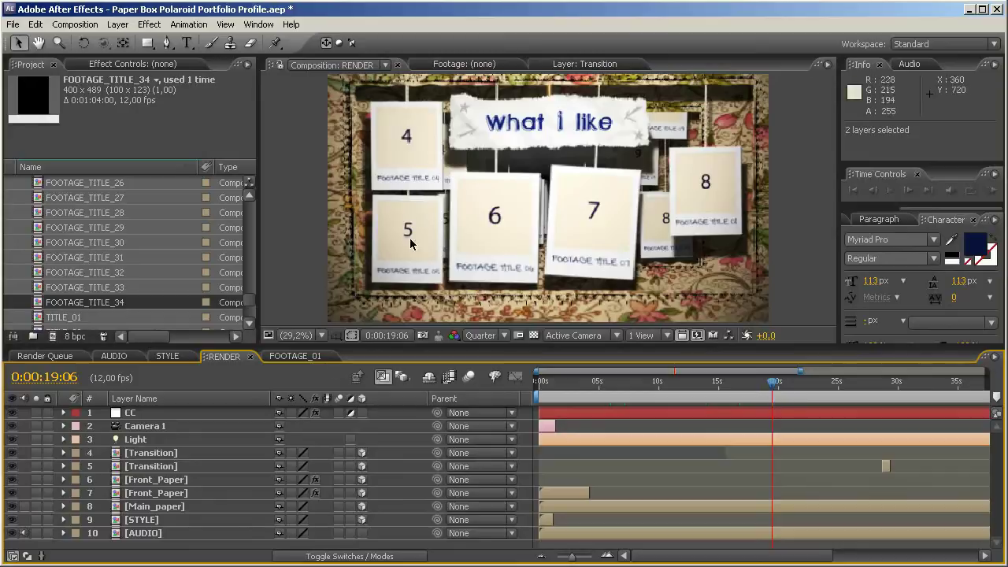
{"action": "scroll", "coordinate": [55, 301], "scroll_direction": "up", "scroll_amount": 6}
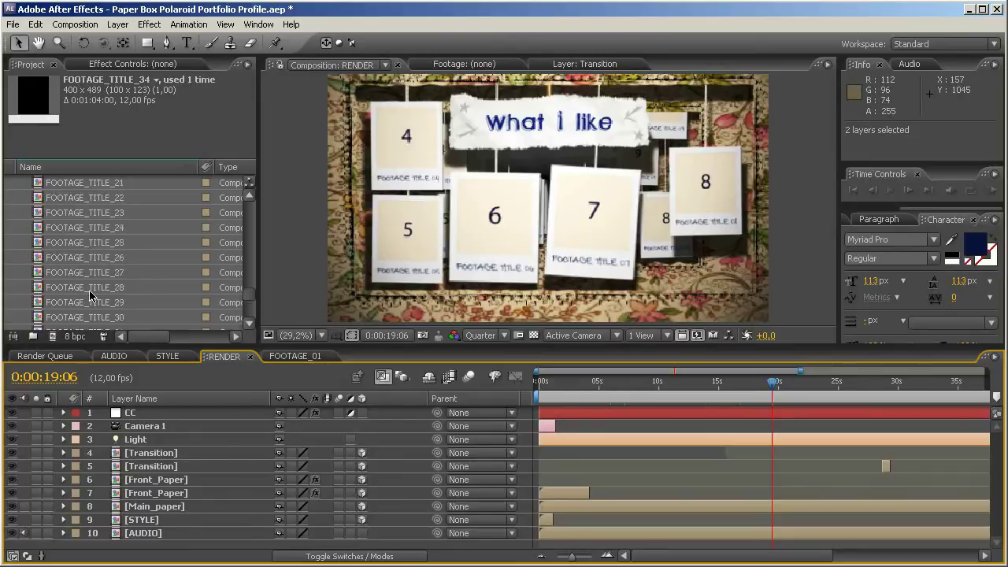
{"action": "scroll", "coordinate": [91, 295], "scroll_direction": "up", "scroll_amount": 4}
{"action": "left_click", "coordinate": [92, 245]}
{"action": "scroll", "coordinate": [92, 247], "scroll_direction": "down", "scroll_amount": 7}
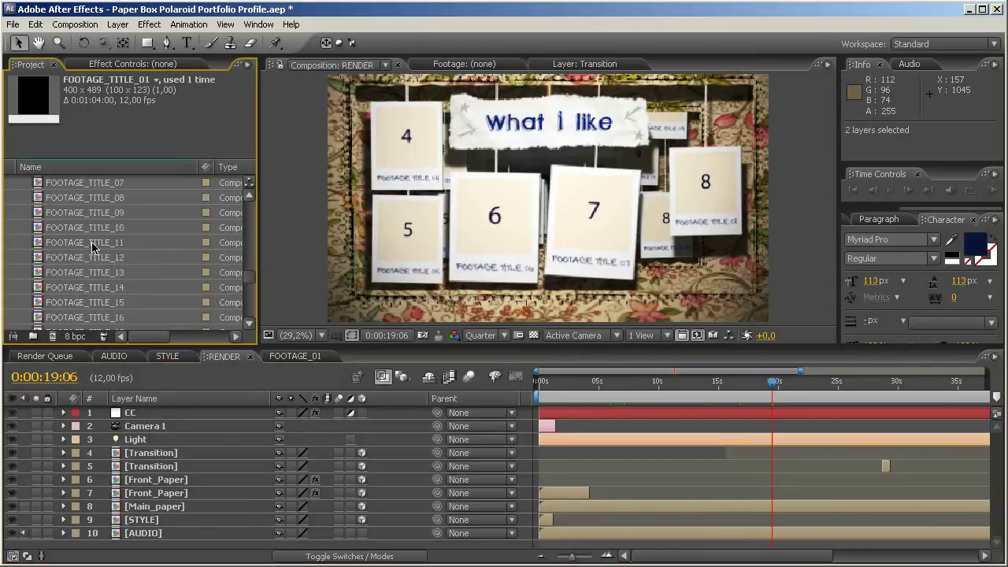
{"action": "scroll", "coordinate": [92, 246], "scroll_direction": "down", "scroll_amount": 3}
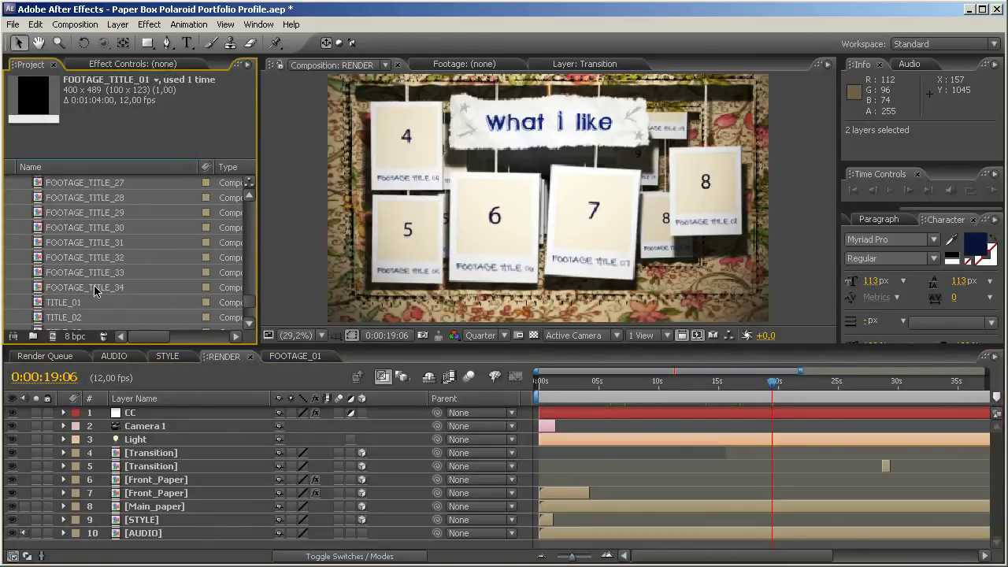
{"action": "key", "text": "Down"}
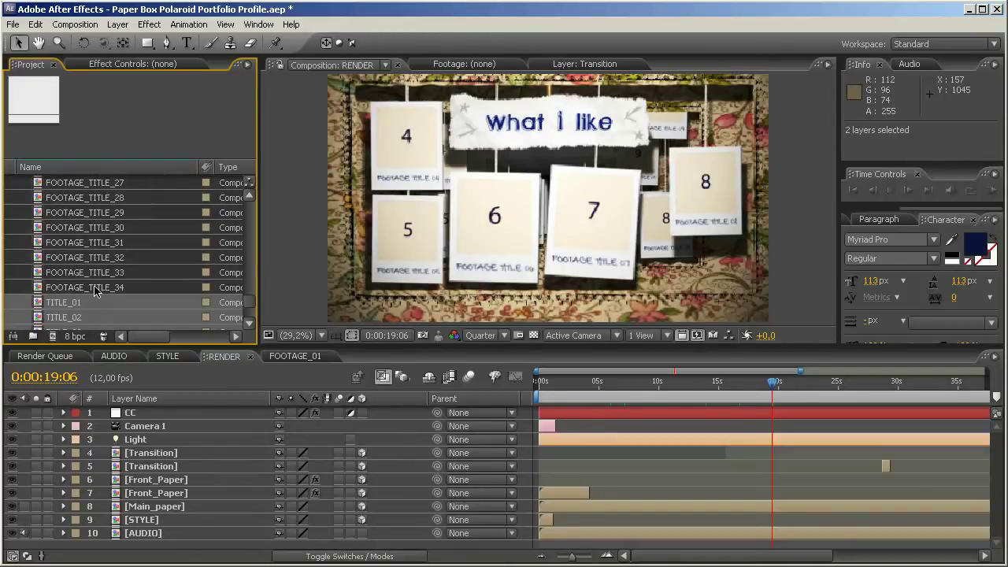
{"action": "key", "text": "Delete"}
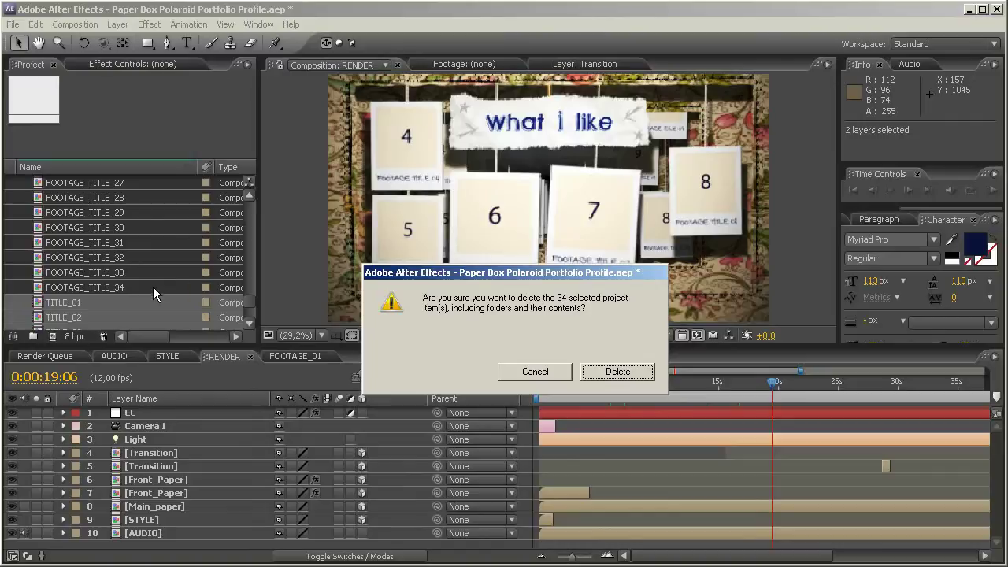
{"action": "left_click", "coordinate": [619, 372]}
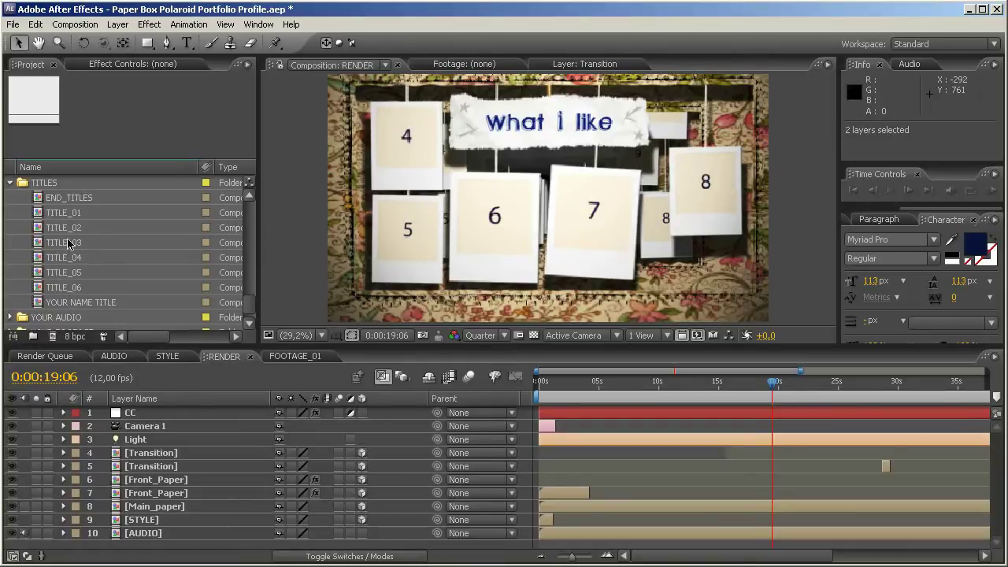
Inspect END_TITLES and TITLE_01–03, move RENDER to 0:00:02:10, and select TITLE_01
{"action": "left_click", "coordinate": [69, 198]}
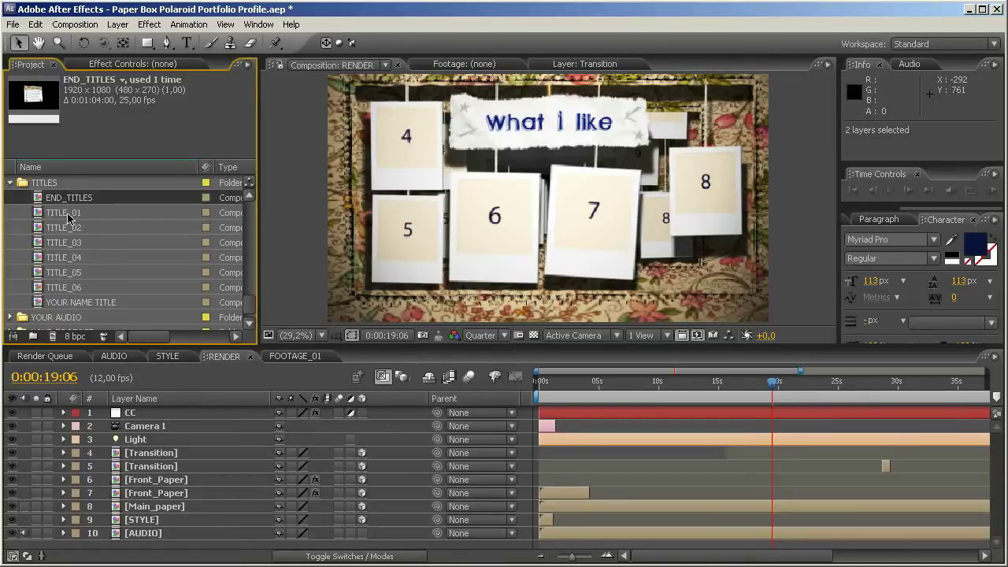
{"action": "left_click", "coordinate": [68, 216]}
{"action": "left_click", "coordinate": [69, 231]}
{"action": "left_click", "coordinate": [70, 244]}
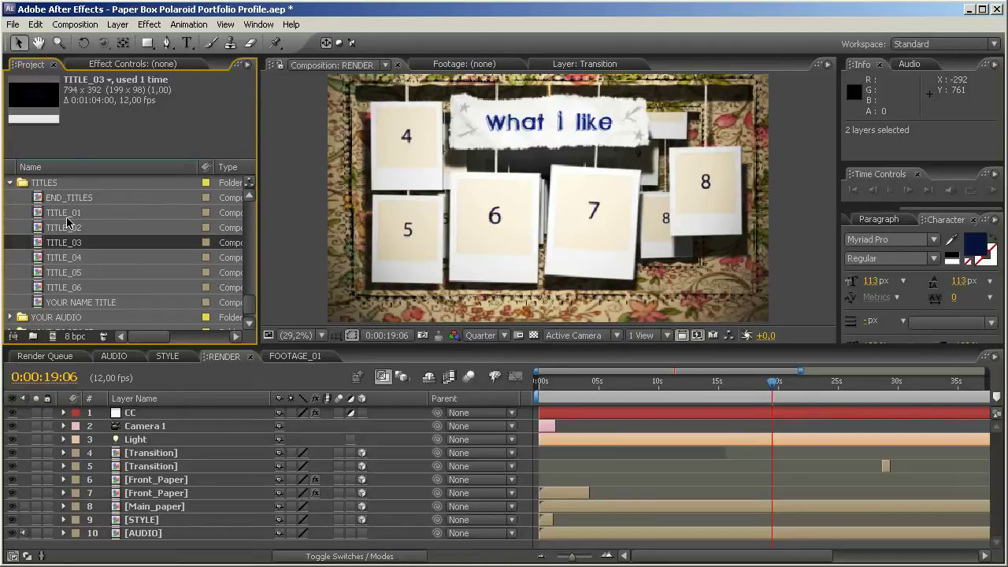
{"action": "left_click", "coordinate": [573, 381]}
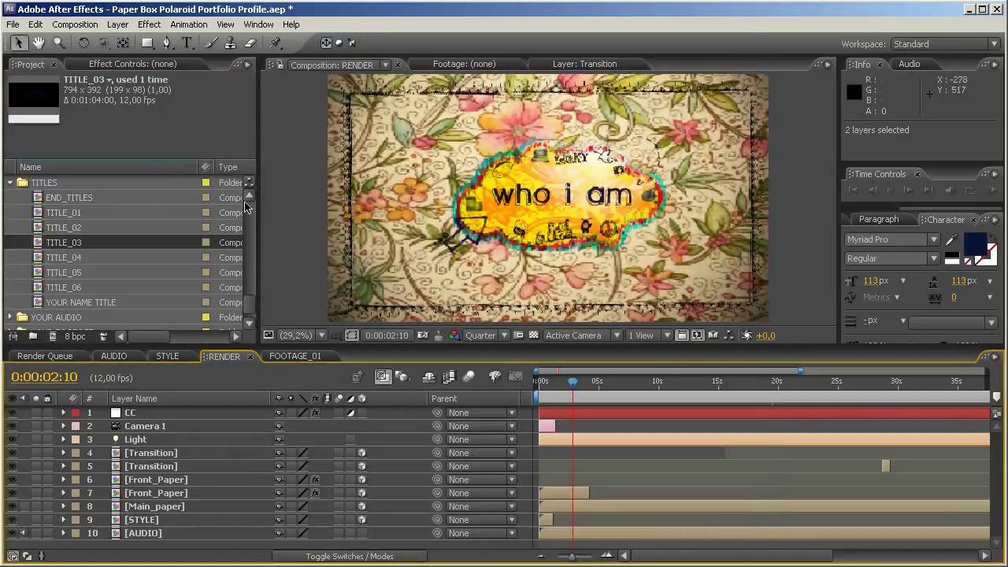
{"action": "left_click", "coordinate": [58, 214]}
In TITLE_01, replace 'who i am' with 'happy birthday' split across two lines
{"action": "double_click", "coordinate": [58, 214]}
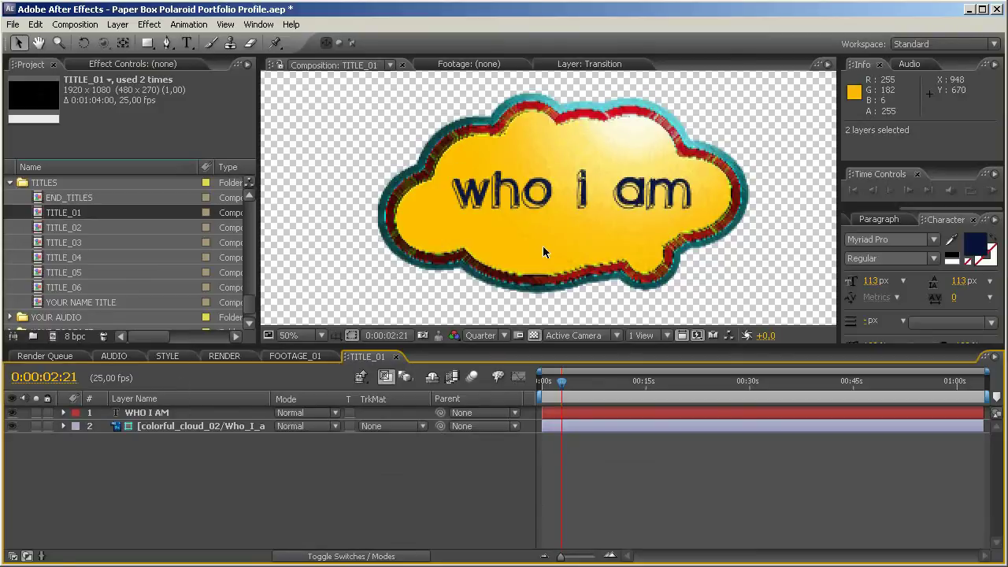
{"action": "left_click", "coordinate": [198, 426]}
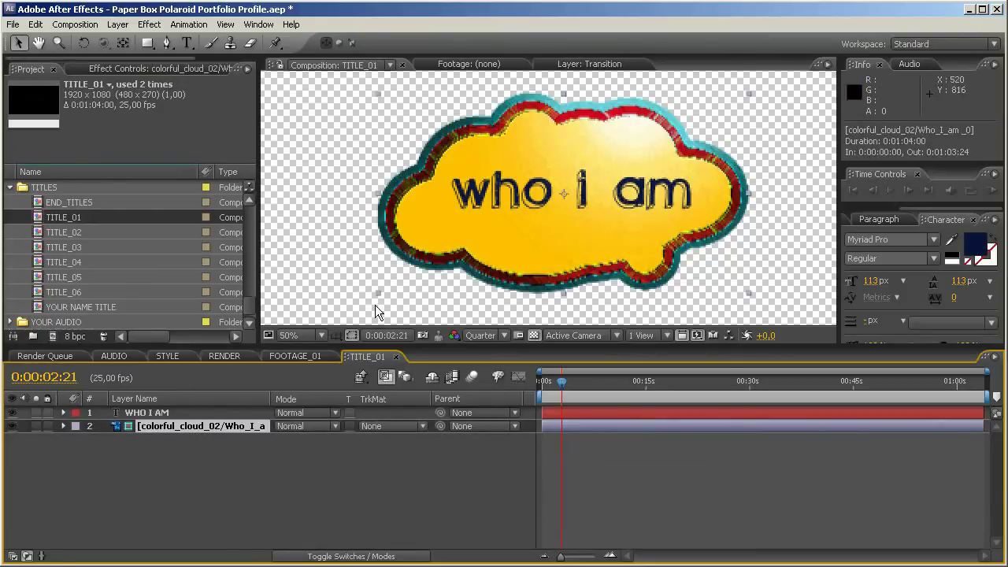
{"action": "double_click", "coordinate": [172, 414]}
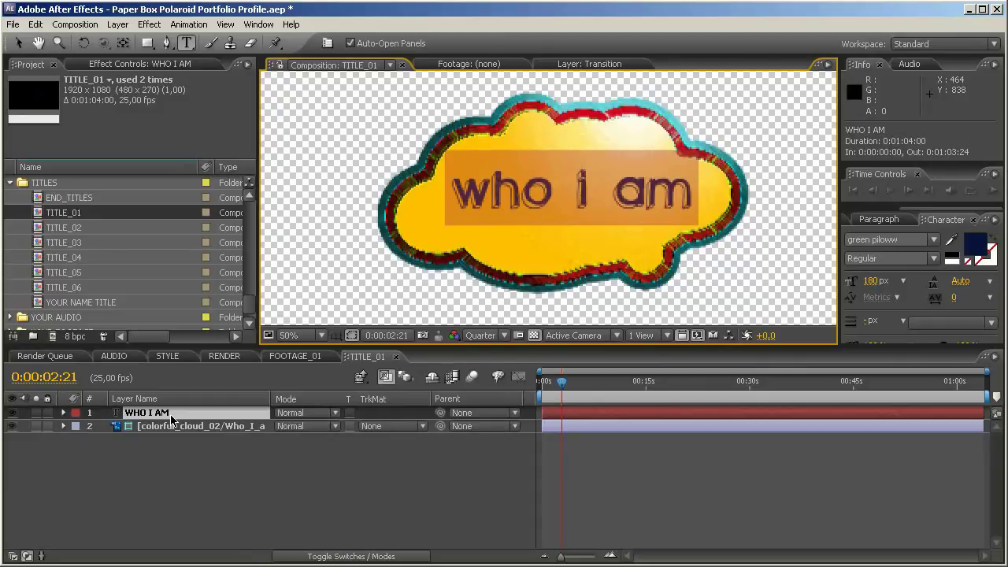
{"action": "type", "text": "haa"}
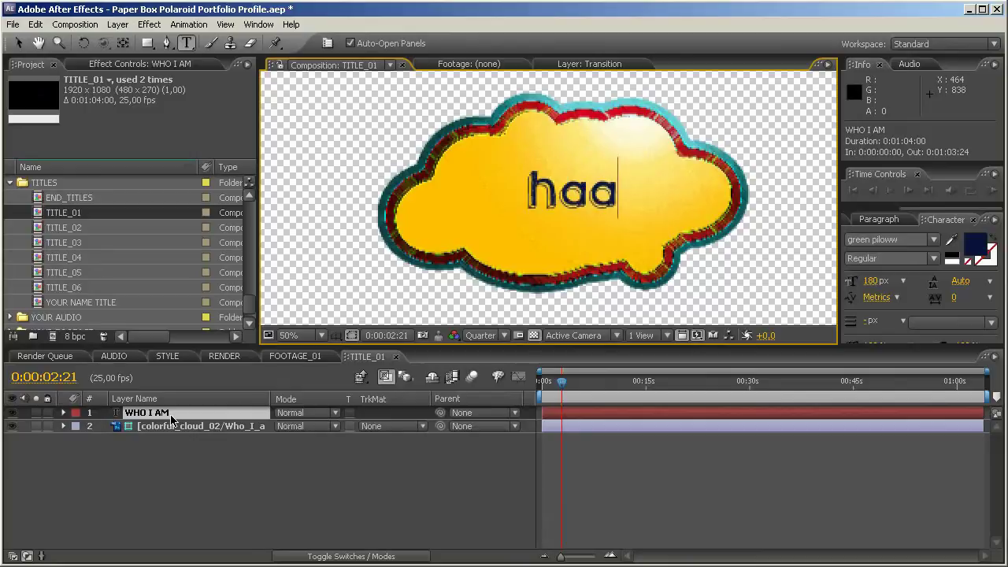
{"action": "key", "text": "BackSpace"}
{"action": "type", "text": "ppy "}
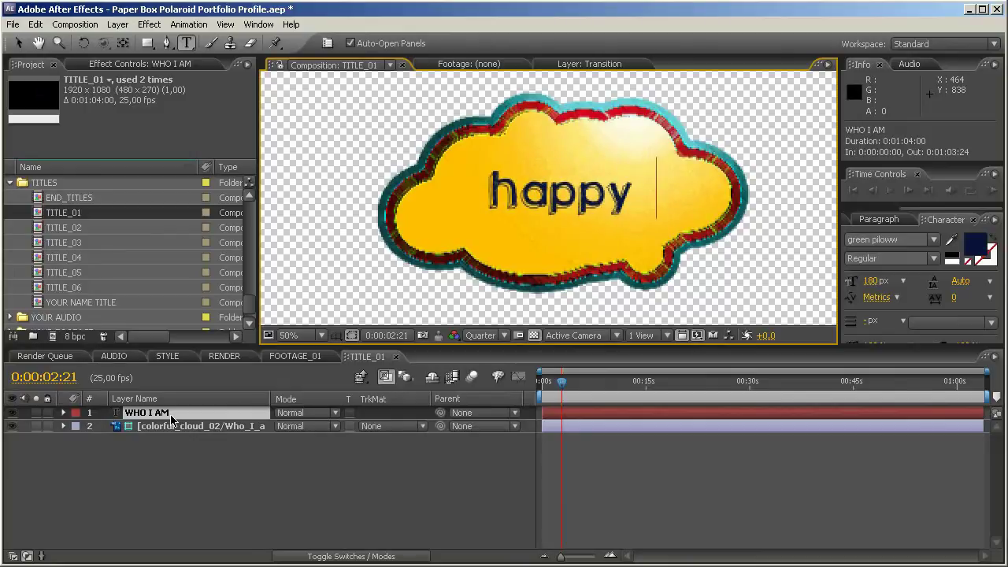
{"action": "type", "text": "birthday"}
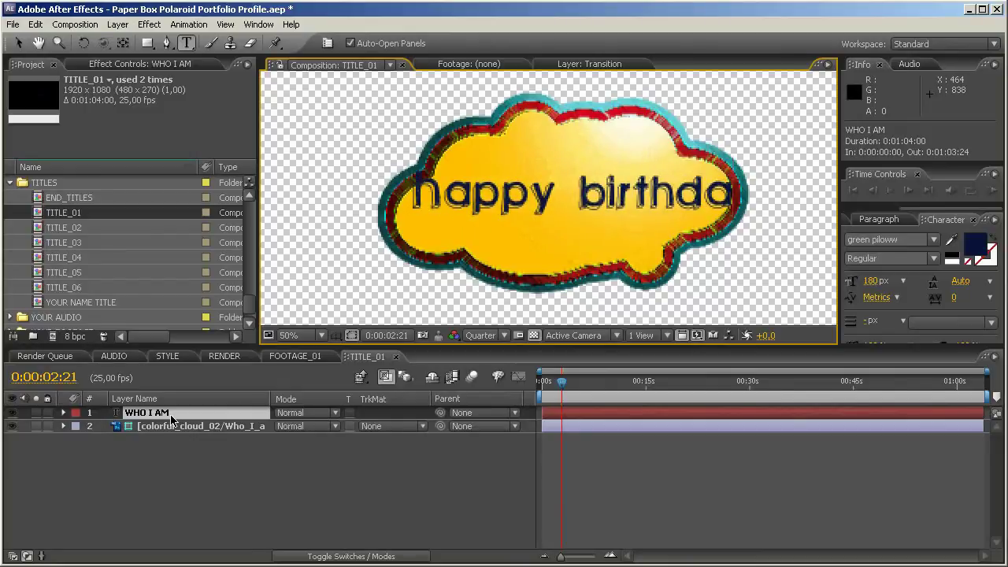
{"action": "key", "text": "Left"}
{"action": "key", "text": "Left"}
{"action": "key", "text": "Left"}
{"action": "key", "text": "Left"}
{"action": "key", "text": "Left"}
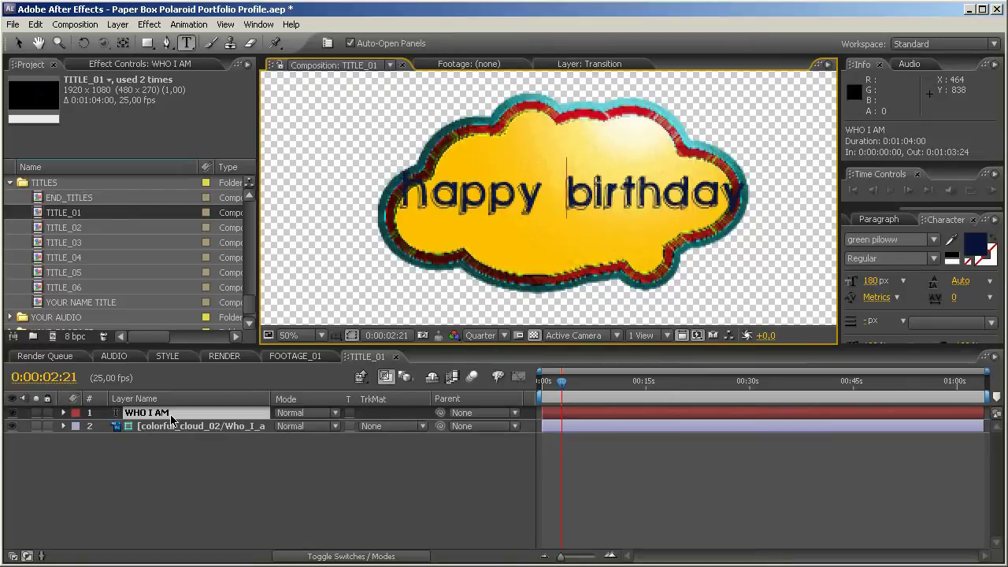
{"action": "key", "text": "Return"}
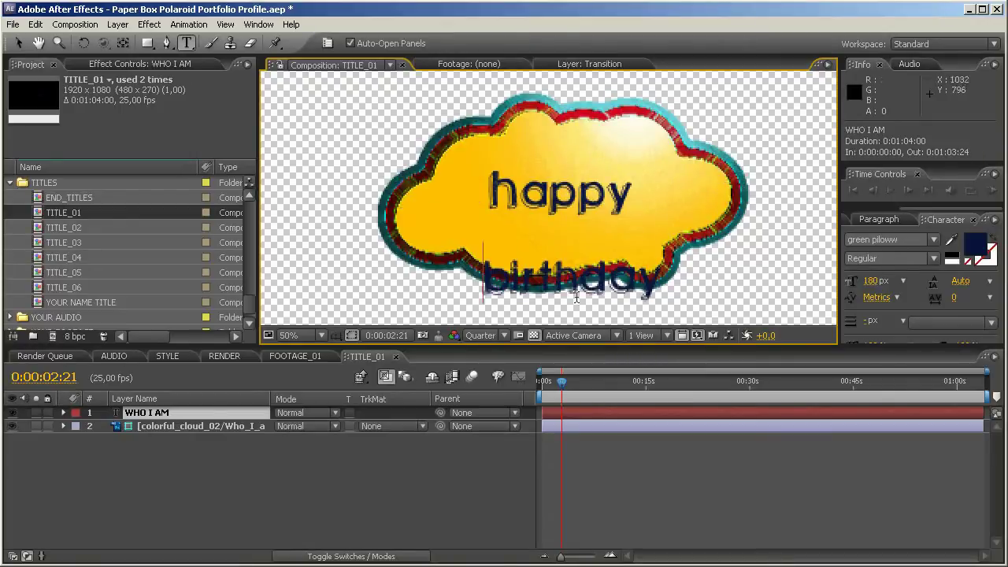
{"action": "left_click", "coordinate": [135, 414]}
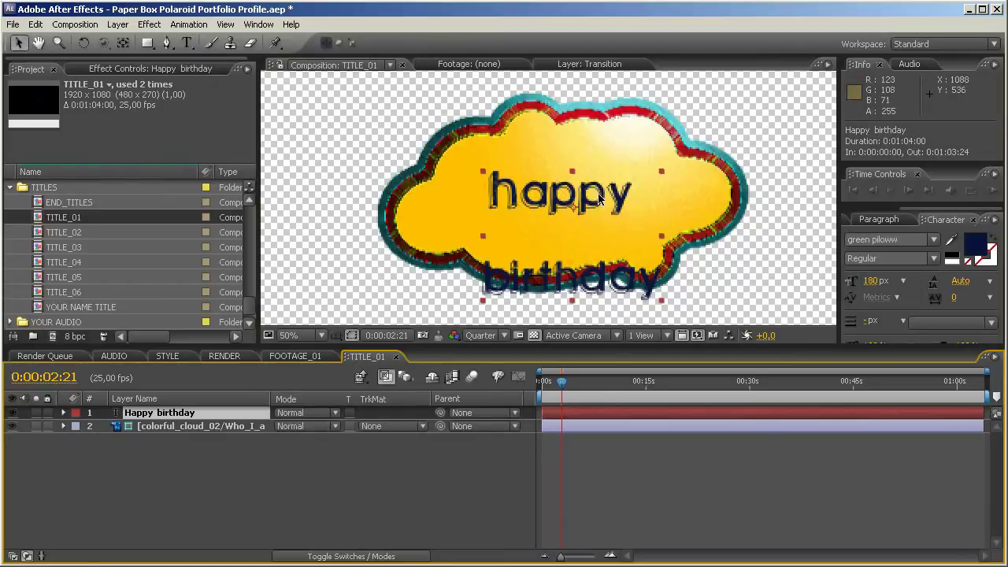
Tighten the leading to 120 px and centre the two-line title inside the cloud
{"action": "key", "text": "v"}
{"action": "left_click_drag", "start_coordinate": [553, 205], "coordinate": [557, 166]}
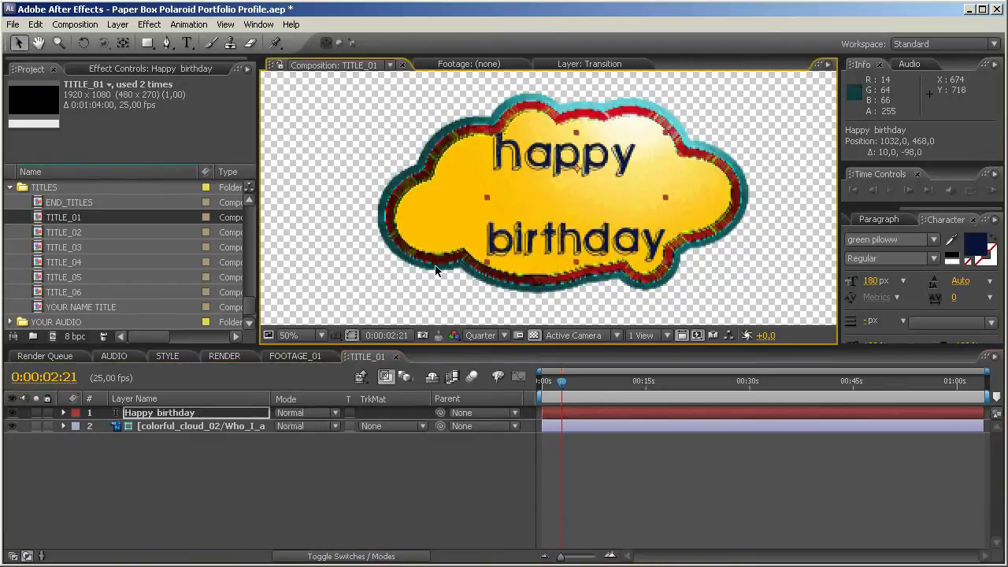
{"action": "left_click", "coordinate": [182, 415]}
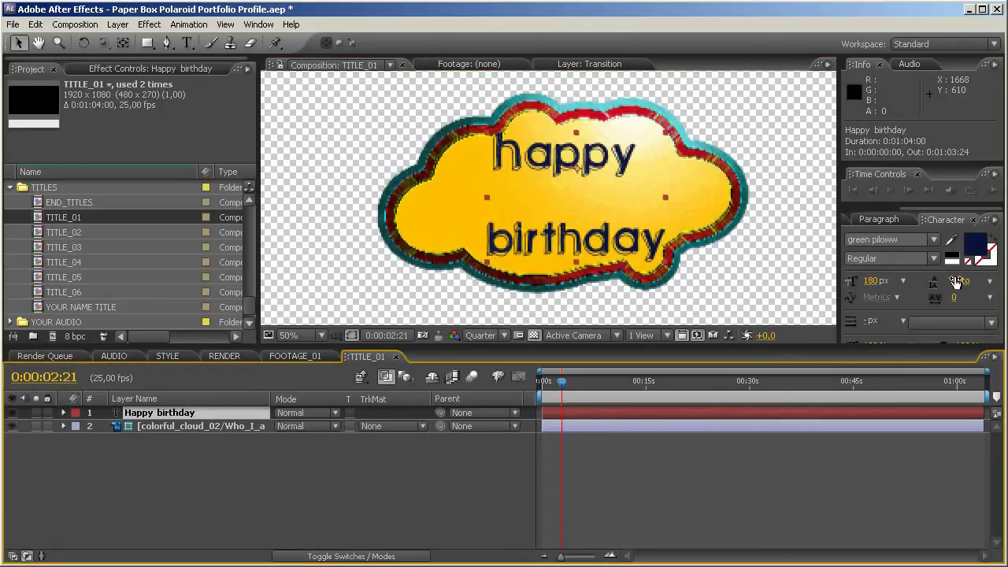
{"action": "left_click_drag", "start_coordinate": [959, 281], "coordinate": [967, 280]}
{"action": "left_click_drag", "start_coordinate": [545, 163], "coordinate": [549, 180]}
Hide the floral 41.jpg layer in STYLE and check the pale blue background in RENDER
{"action": "left_click", "coordinate": [224, 356]}
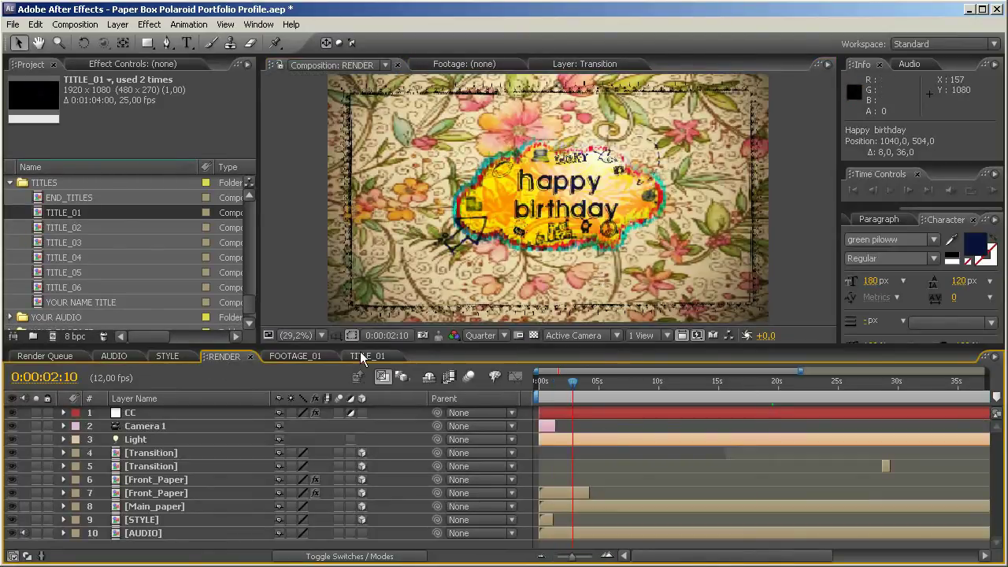
{"action": "left_click", "coordinate": [168, 356]}
{"action": "key", "text": "F2"}
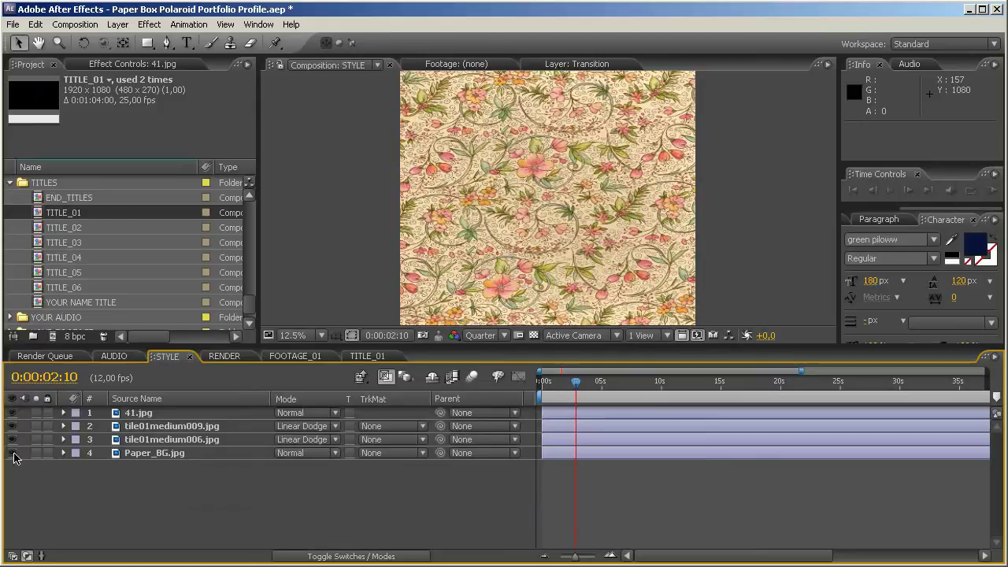
{"action": "left_click", "coordinate": [13, 412]}
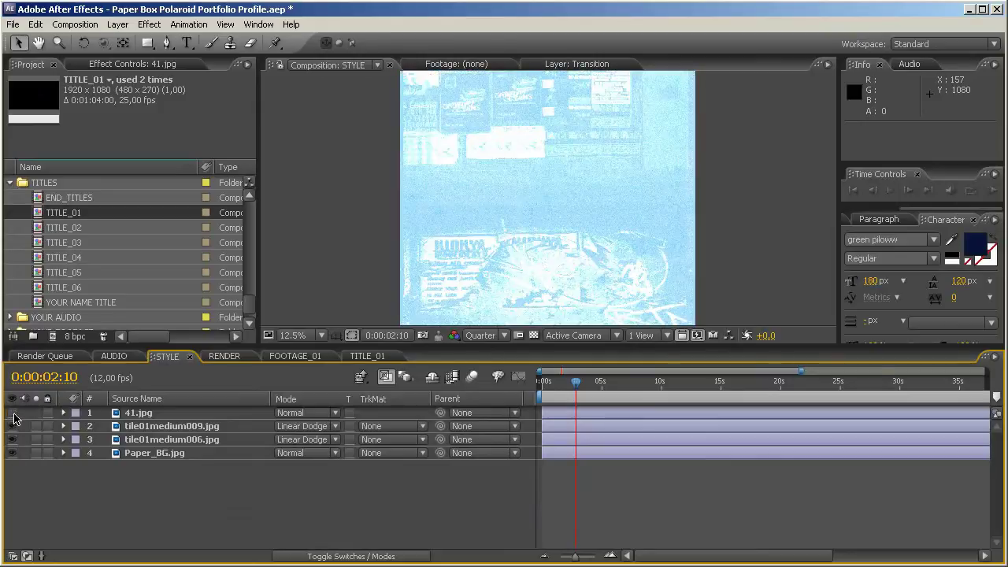
{"action": "left_click", "coordinate": [217, 356]}
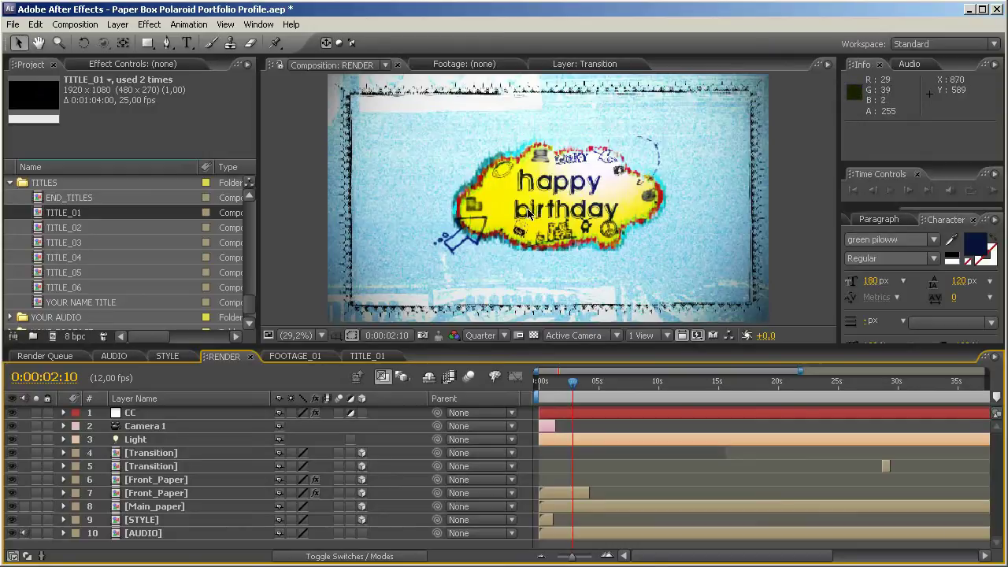
Preview RENDER at about 5 and 10 seconds, then open the TITLE_02 comp
{"action": "left_click", "coordinate": [606, 385]}
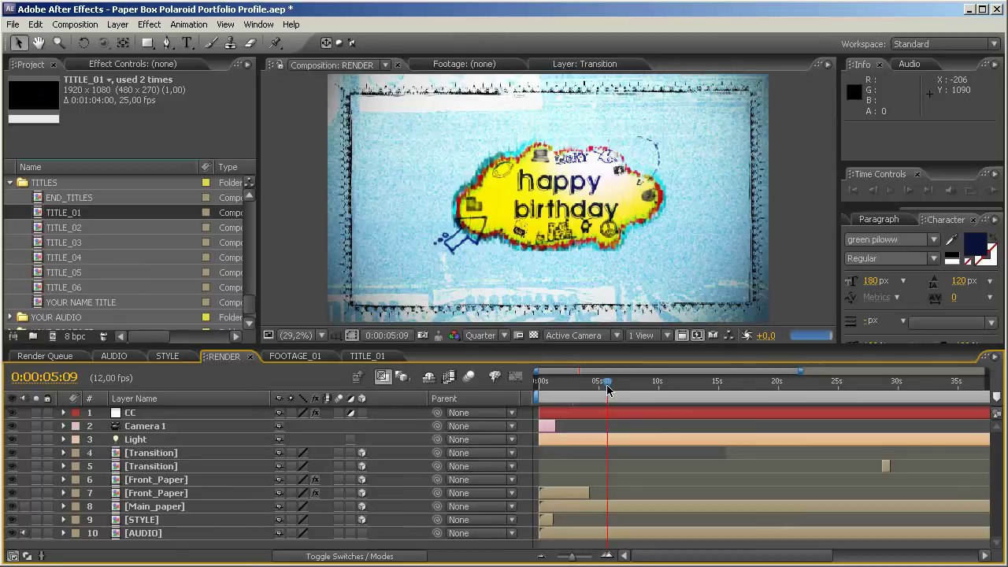
{"action": "left_click", "coordinate": [666, 384]}
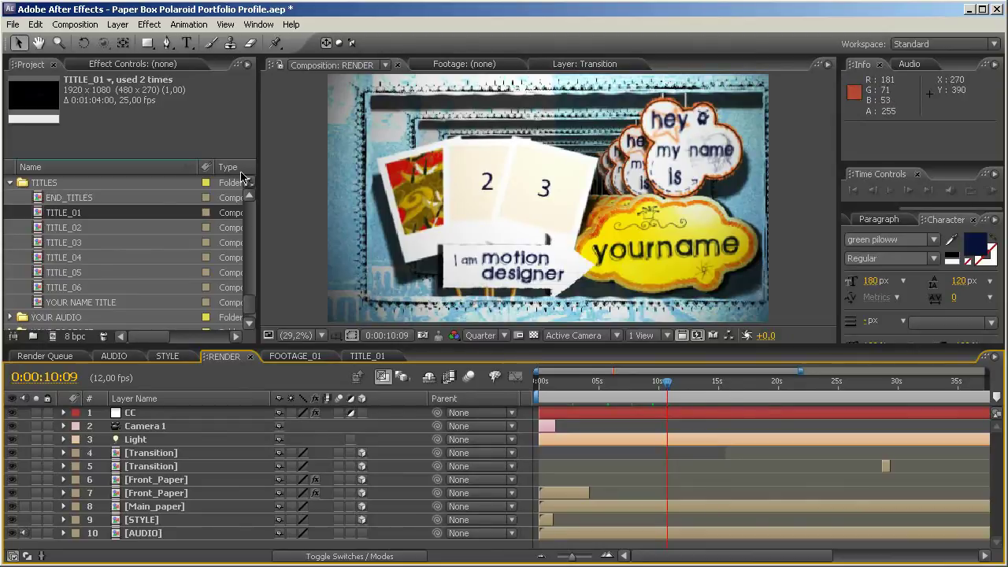
{"action": "left_click", "coordinate": [41, 230]}
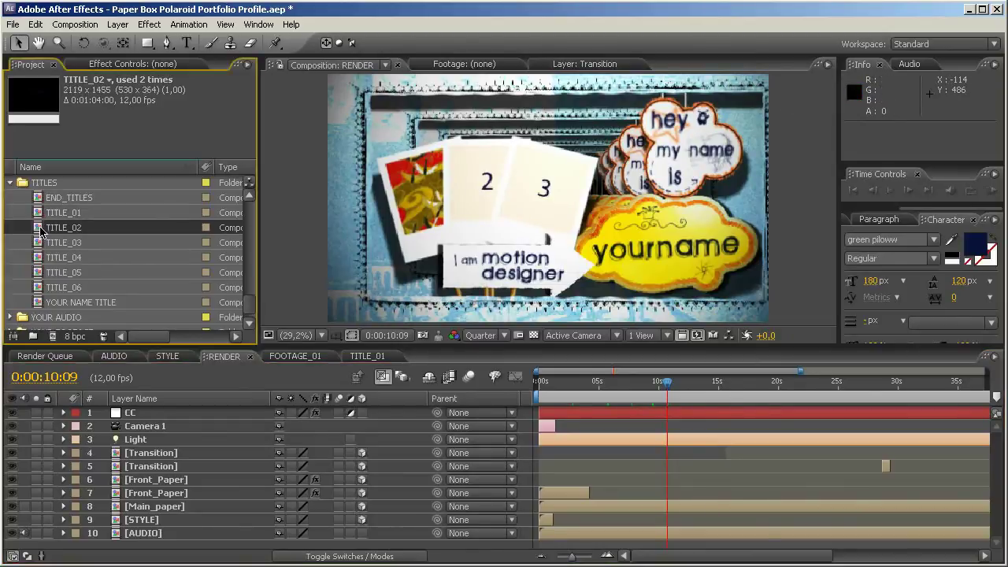
{"action": "double_click", "coordinate": [41, 230]}
Centre TITLE_02's cloud, inspect its 'hey my name is' text, then close it and return to RENDER
{"action": "key", "text": "comma"}
{"action": "left_click_drag", "start_coordinate": [551, 180], "coordinate": [545, 177]}
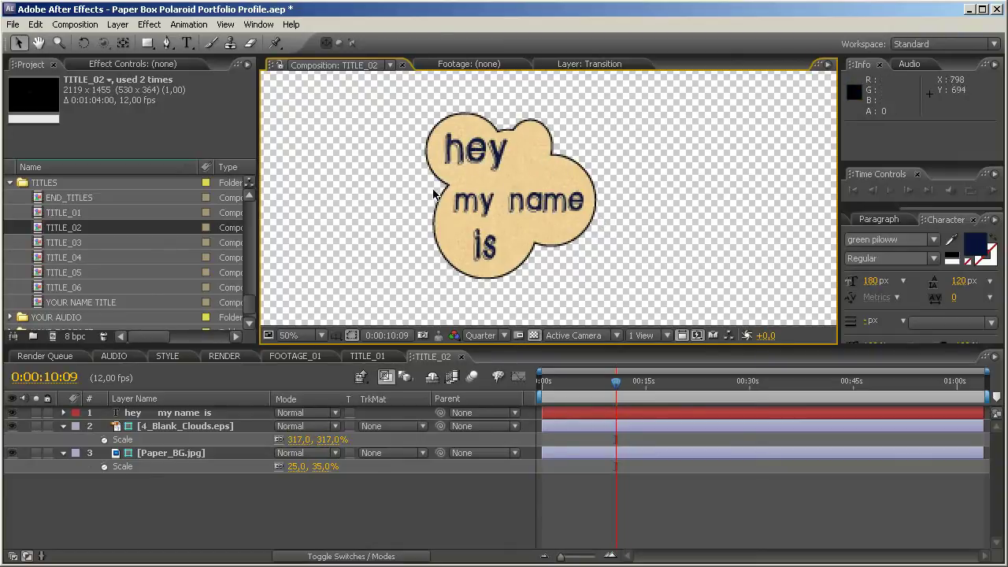
{"action": "double_click", "coordinate": [178, 414]}
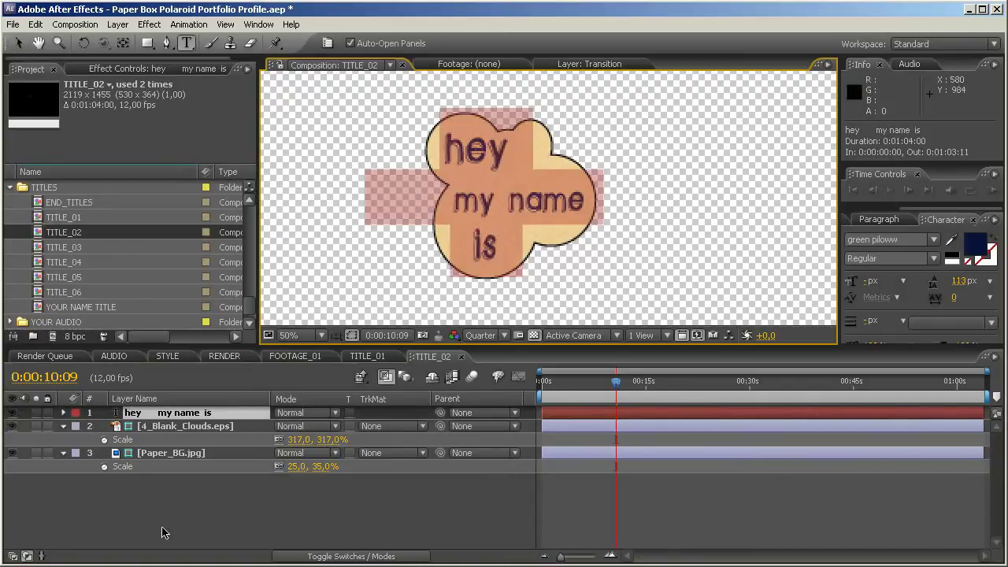
{"action": "left_click", "coordinate": [461, 355]}
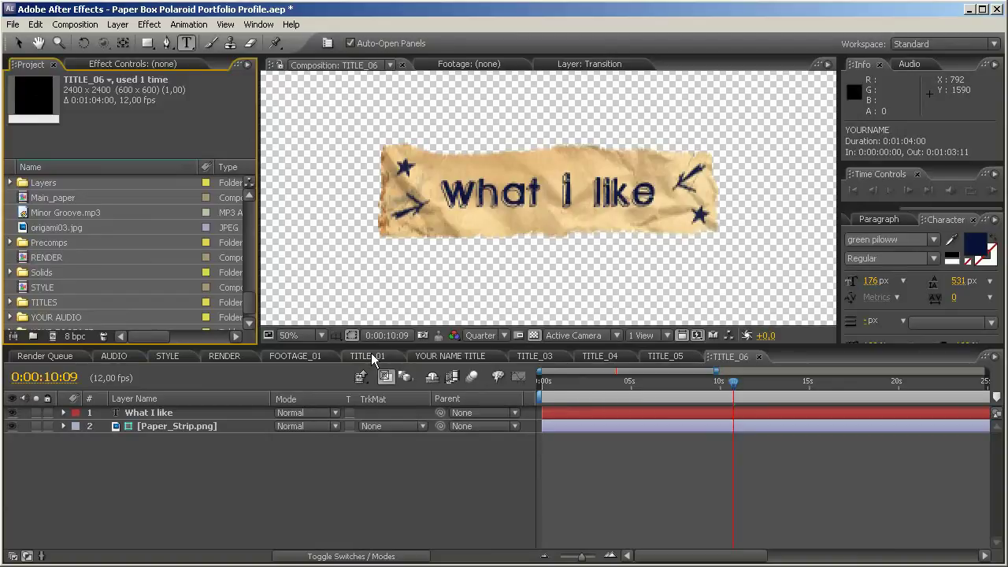
{"action": "left_click", "coordinate": [229, 355]}
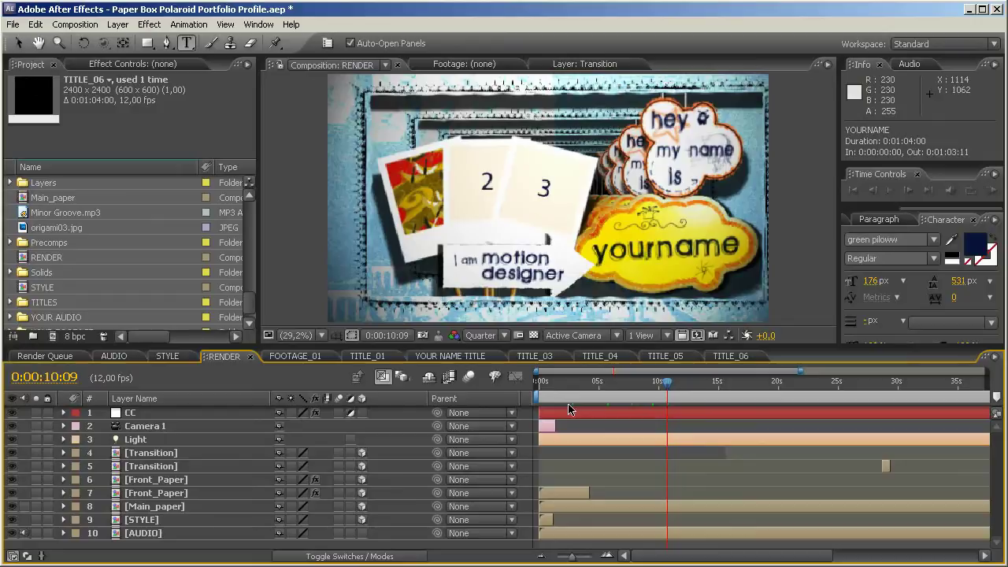
{"action": "left_click", "coordinate": [596, 385]}
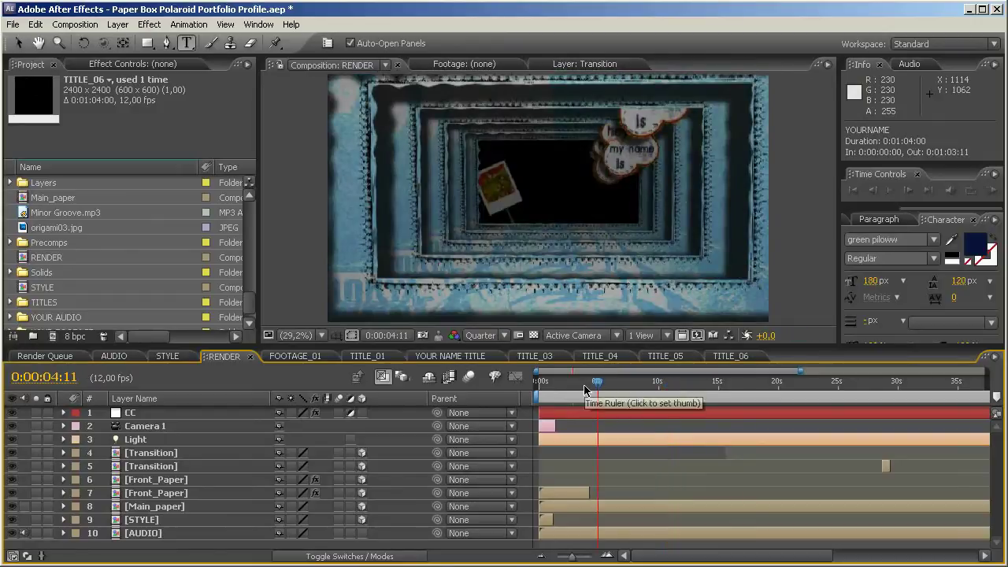
{"action": "left_click", "coordinate": [575, 385]}
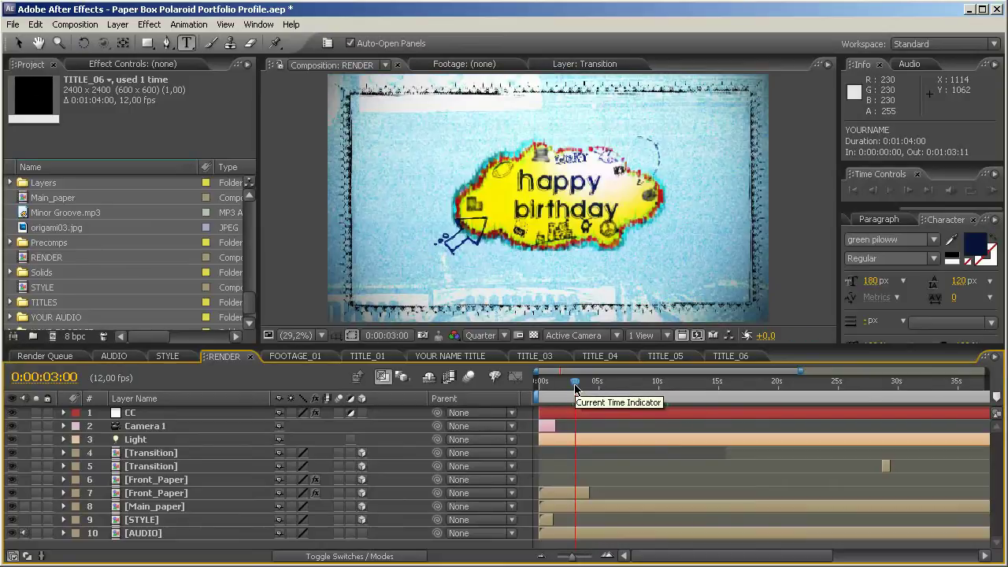
{"action": "key", "text": "period"}
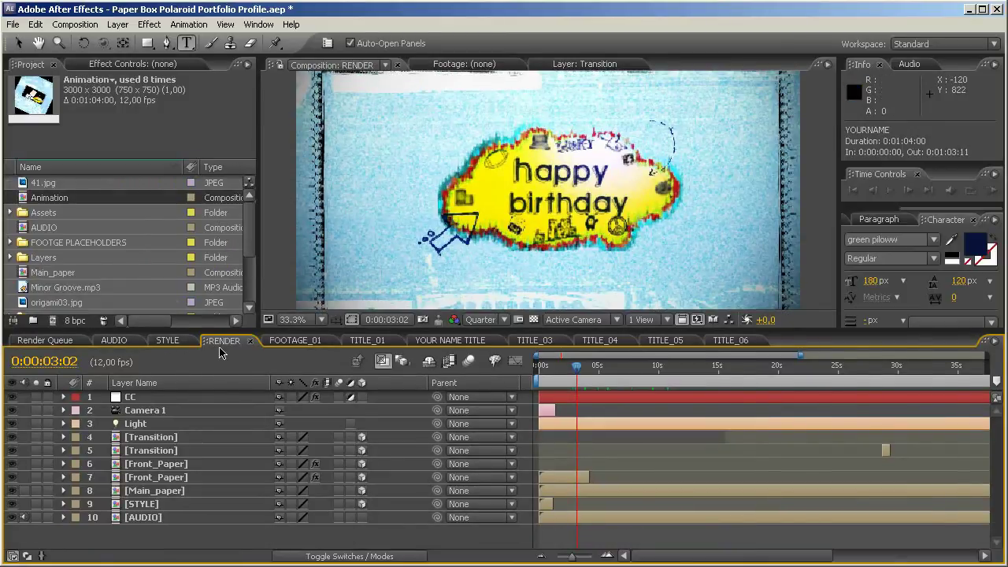
{"action": "left_click", "coordinate": [173, 480]}
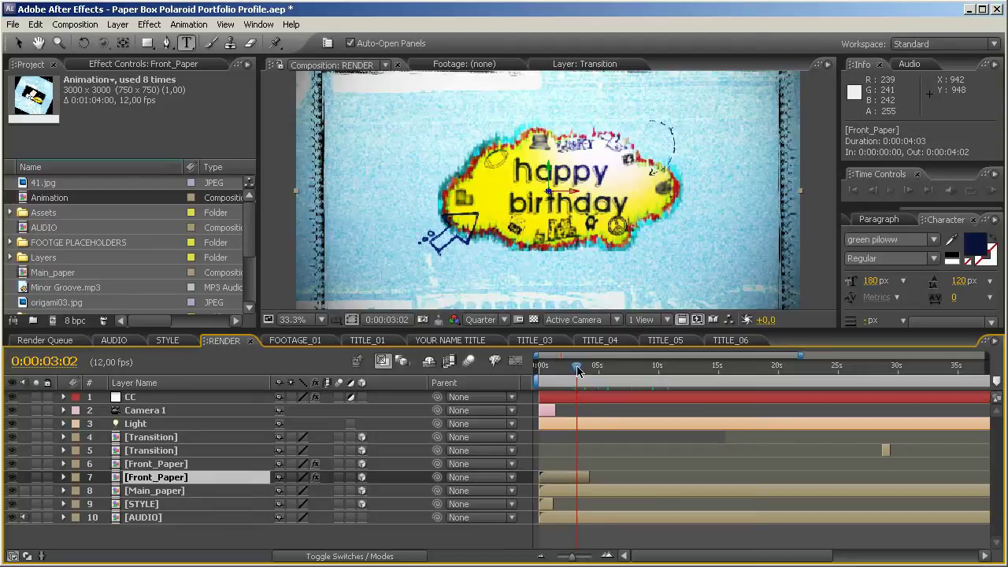
{"action": "left_click_drag", "start_coordinate": [579, 372], "coordinate": [577, 371]}
Open Front_Paper and switch its preview resolution from Quarter to Half
{"action": "double_click", "coordinate": [178, 478]}
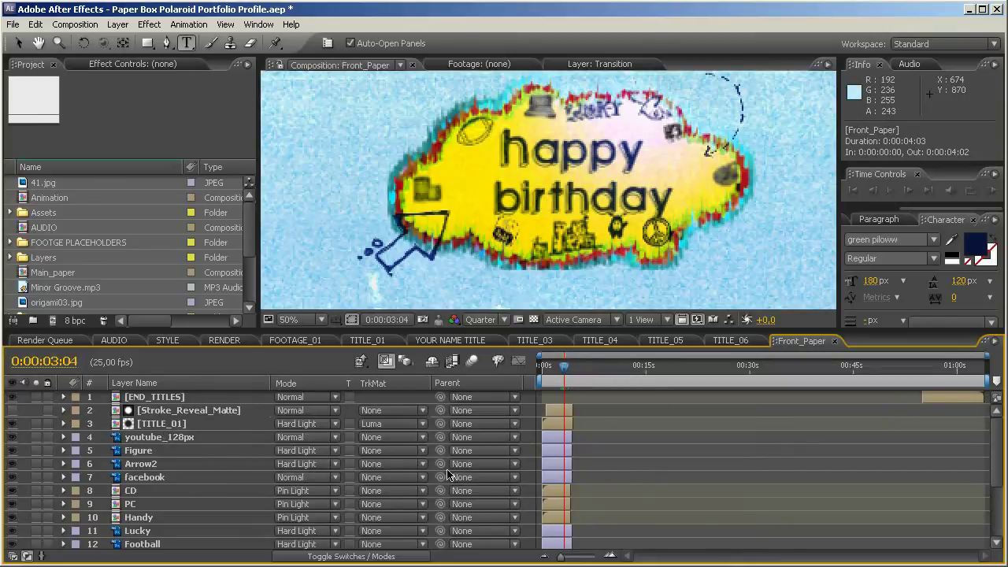
{"action": "left_click", "coordinate": [150, 439]}
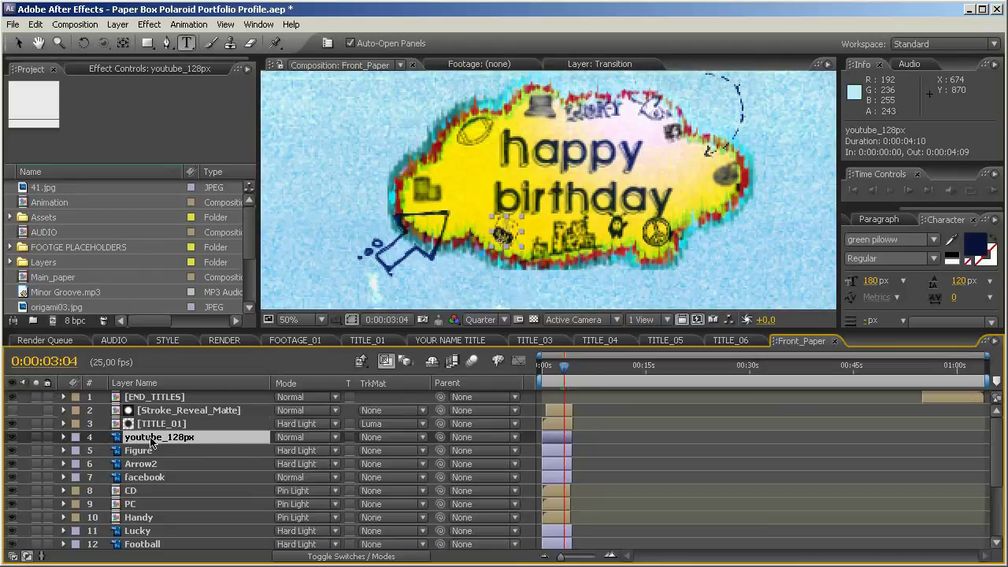
{"action": "left_click", "coordinate": [157, 479]}
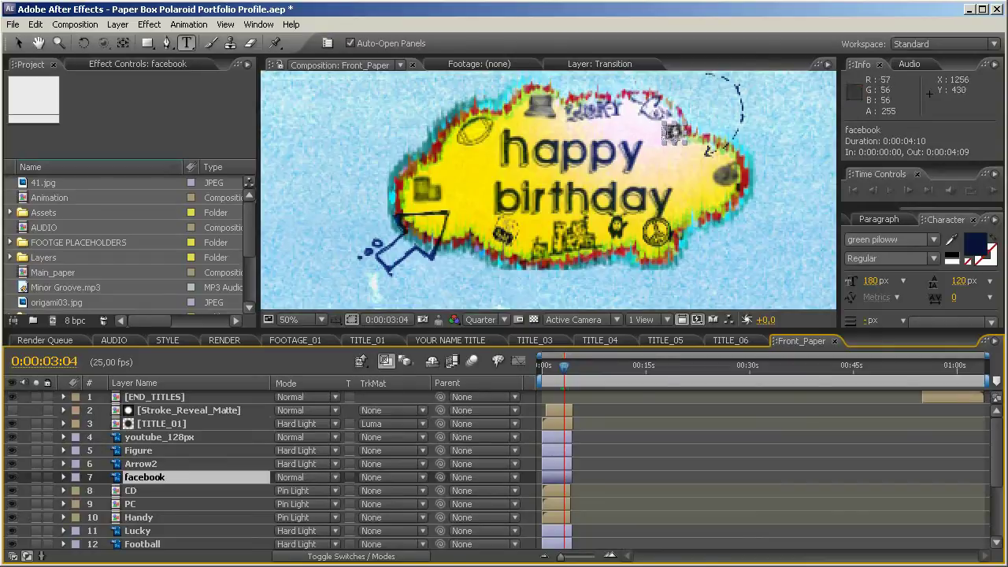
{"action": "left_click", "coordinate": [497, 317]}
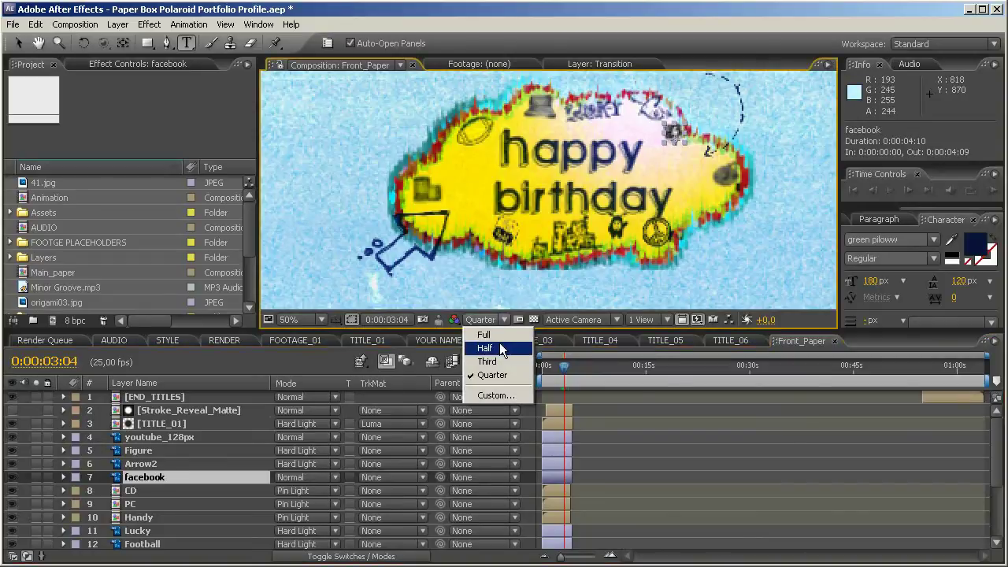
{"action": "left_click", "coordinate": [499, 348]}
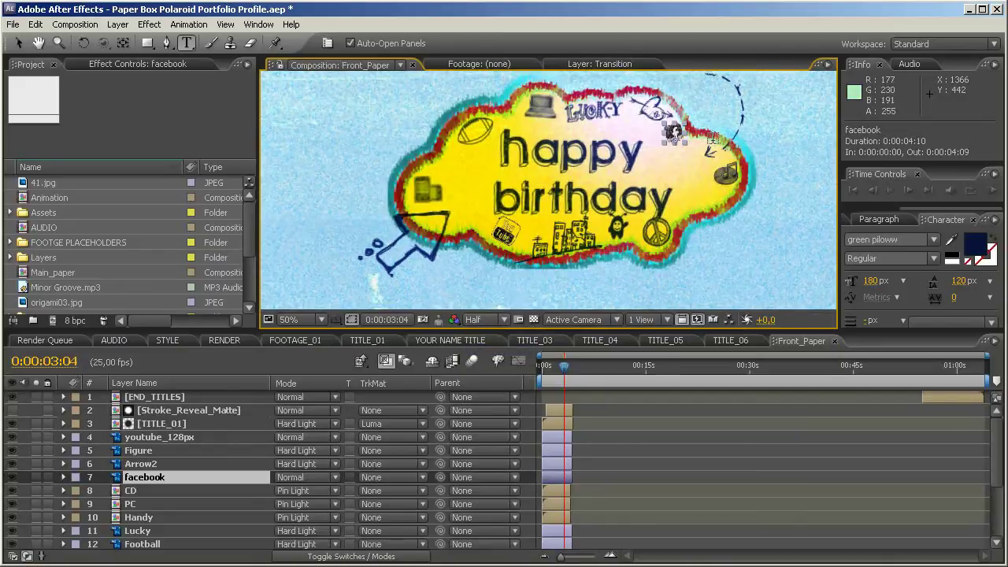
Hide the facebook icon layer and select the Lucky layer
{"action": "left_click", "coordinate": [11, 482]}
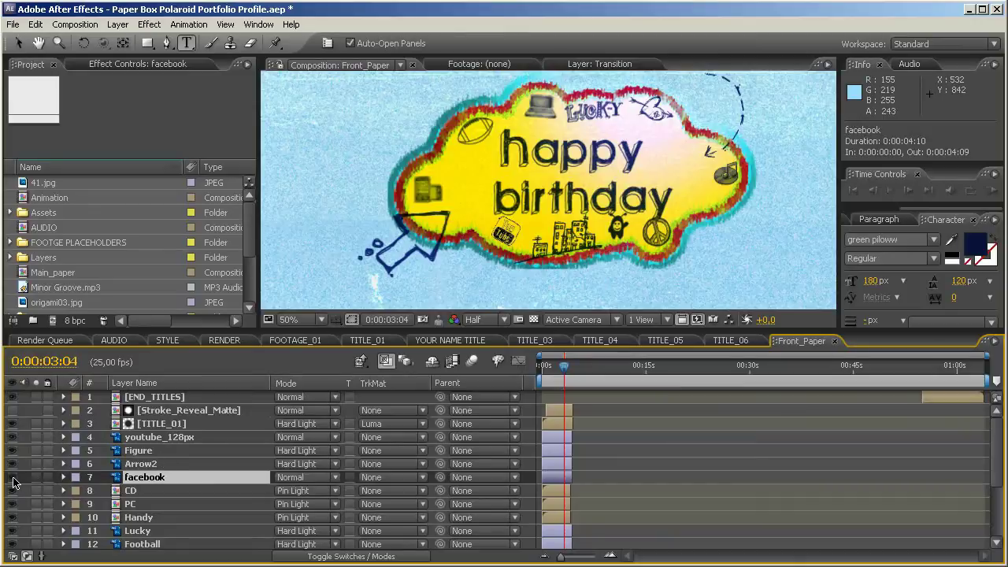
{"action": "left_click", "coordinate": [154, 530]}
{"action": "scroll", "coordinate": [161, 522], "scroll_direction": "down", "scroll_amount": 1}
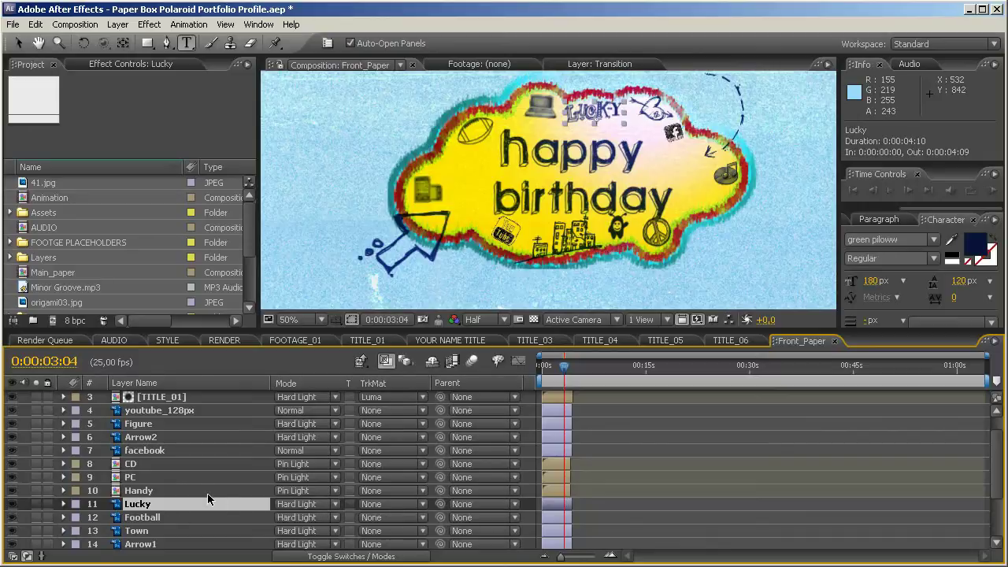
{"action": "scroll", "coordinate": [208, 497], "scroll_direction": "up", "scroll_amount": 1}
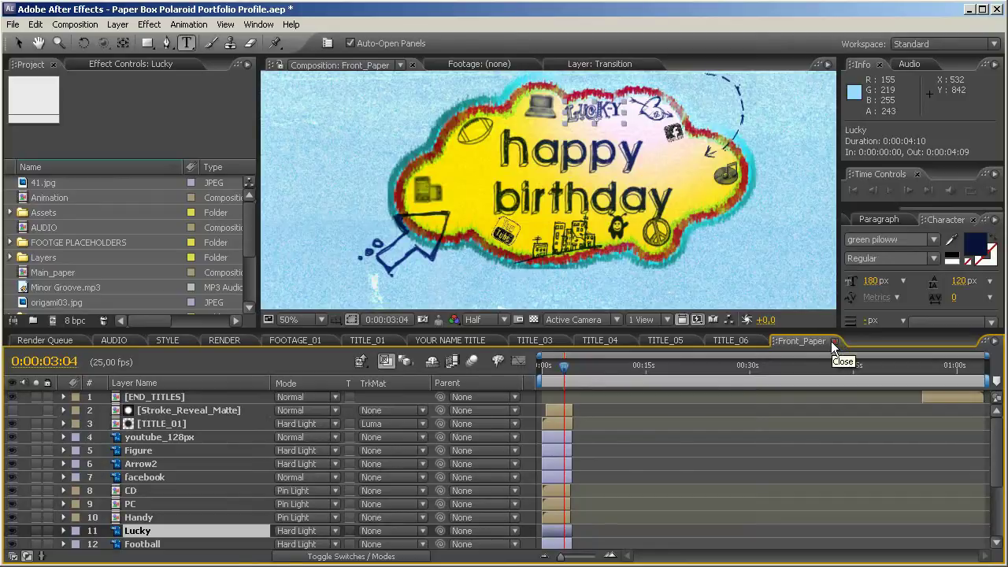
Open the Animation composition and scrub forward through its timeline
{"action": "left_click", "coordinate": [253, 223]}
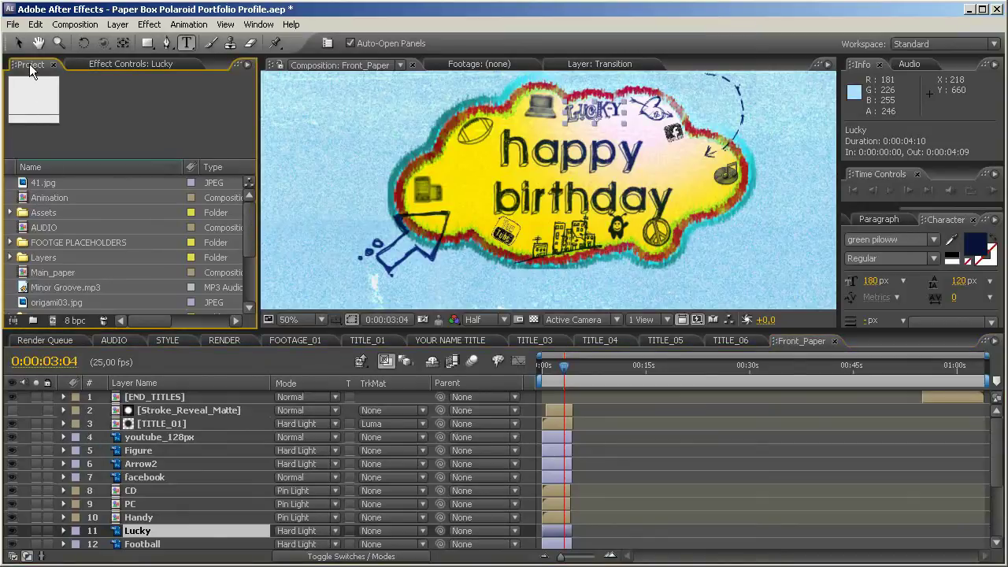
{"action": "left_click", "coordinate": [49, 200]}
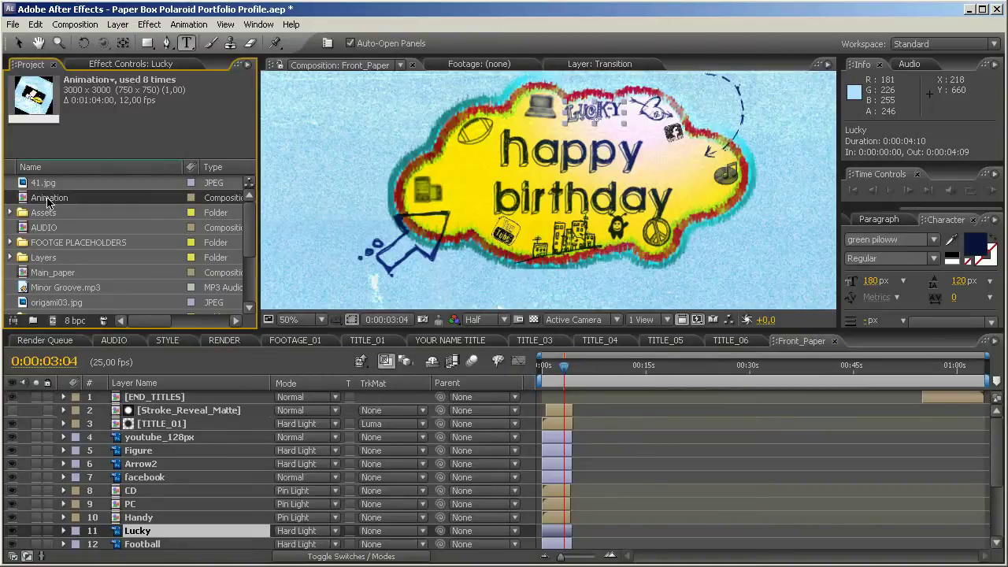
{"action": "double_click", "coordinate": [47, 200]}
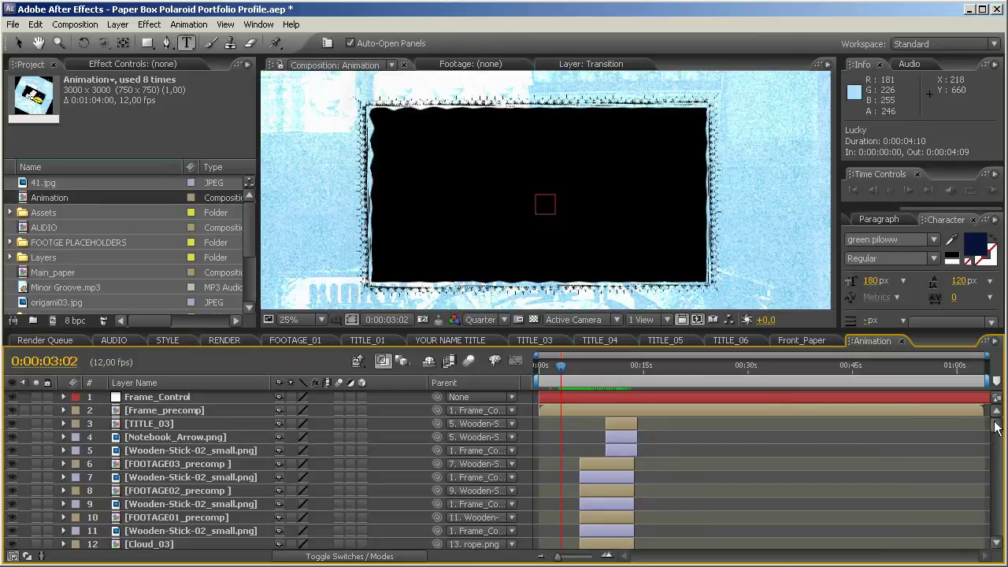
{"action": "mouse_move", "coordinate": [996, 429]}
{"action": "left_mouse_down"}
{"action": "mouse_move", "coordinate": [998, 543]}
{"action": "mouse_move", "coordinate": [1002, 424]}
{"action": "left_mouse_up"}
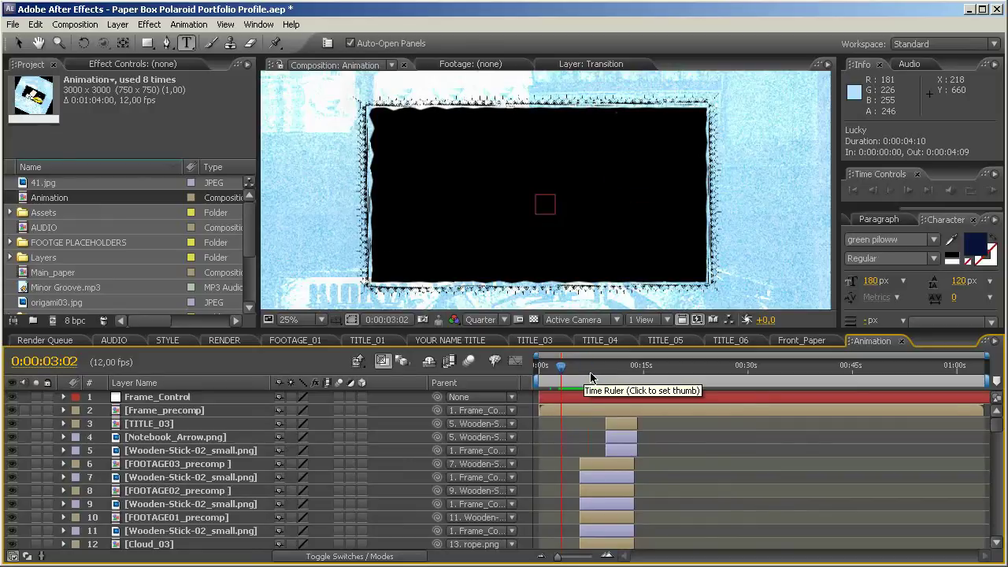
{"action": "left_click_drag", "start_coordinate": [590, 377], "coordinate": [615, 377]}
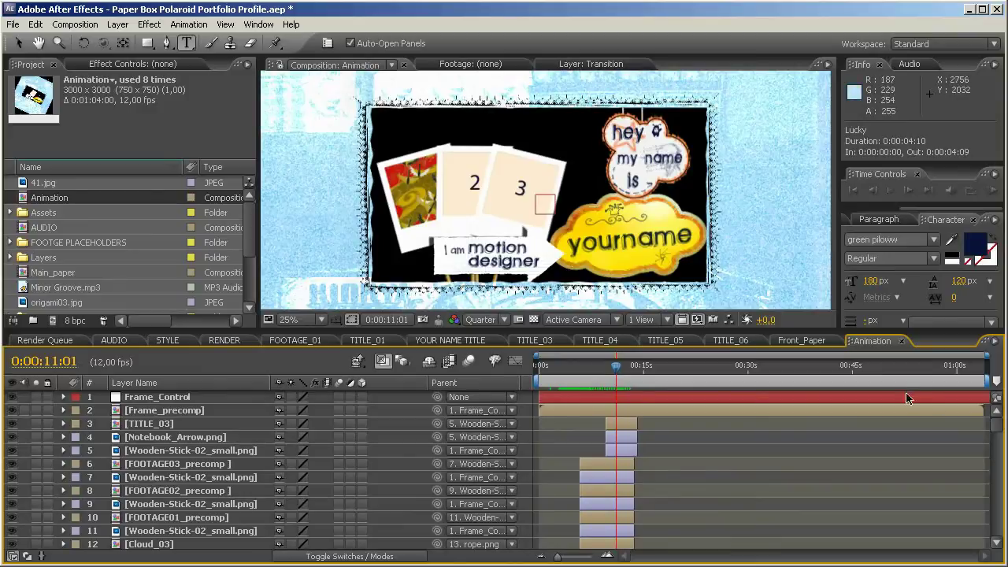
Select [Cloud01] and toggle its visibility off and back on to check the yourname cloud
{"action": "left_click_drag", "start_coordinate": [998, 429], "coordinate": [999, 438]}
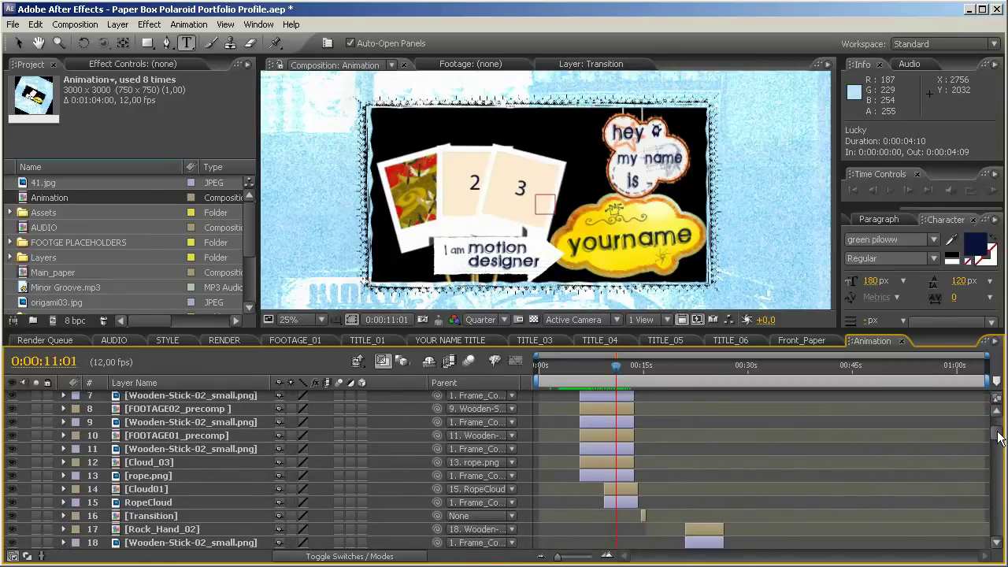
{"action": "left_click", "coordinate": [140, 488]}
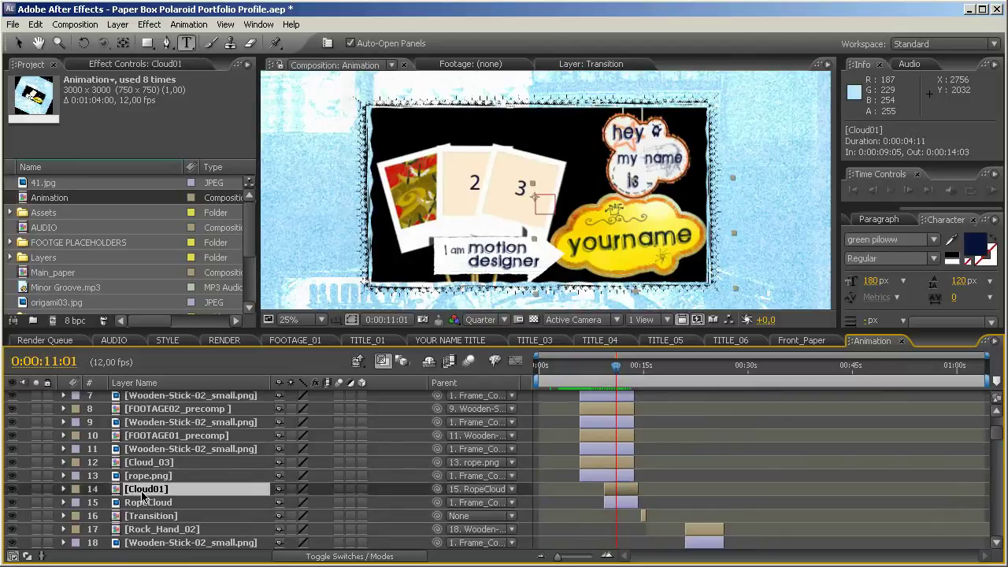
{"action": "left_click", "coordinate": [13, 489]}
{"action": "left_click", "coordinate": [12, 489]}
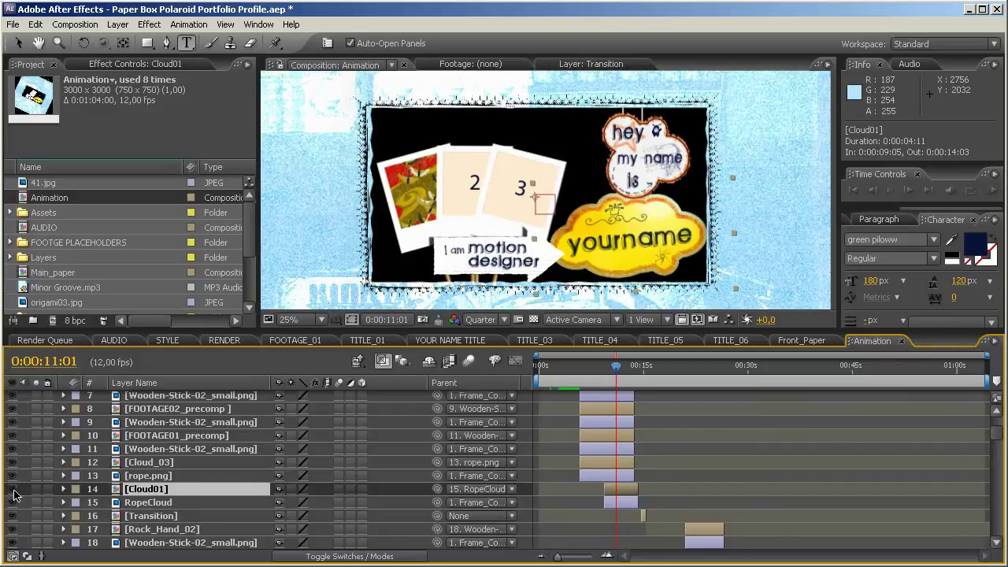
Open Cloud01 at 0:00:07:01 and select its YOUR NAME TITLE, Star and Crown layers
{"action": "double_click", "coordinate": [136, 492]}
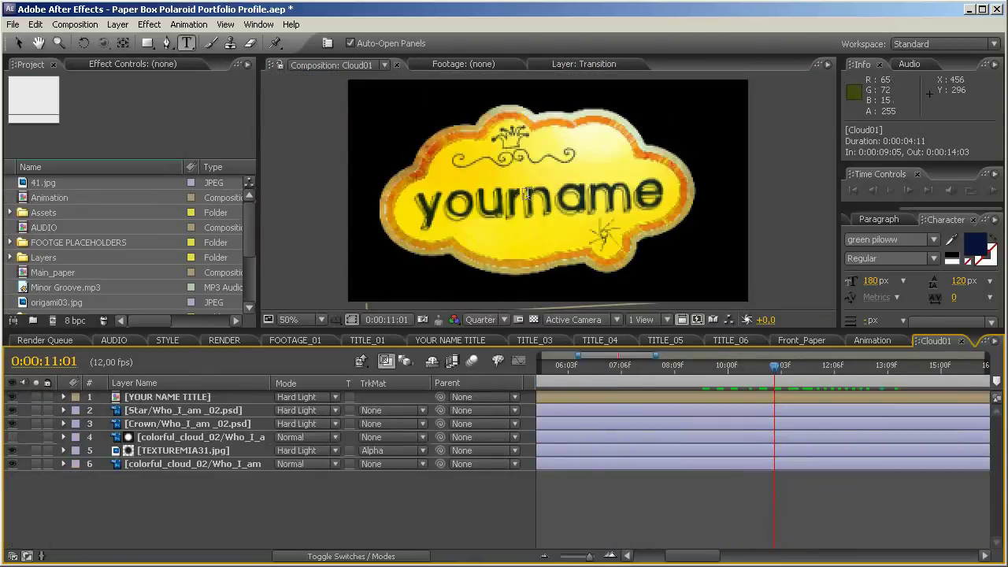
{"action": "left_click", "coordinate": [604, 380]}
{"action": "left_click", "coordinate": [187, 396]}
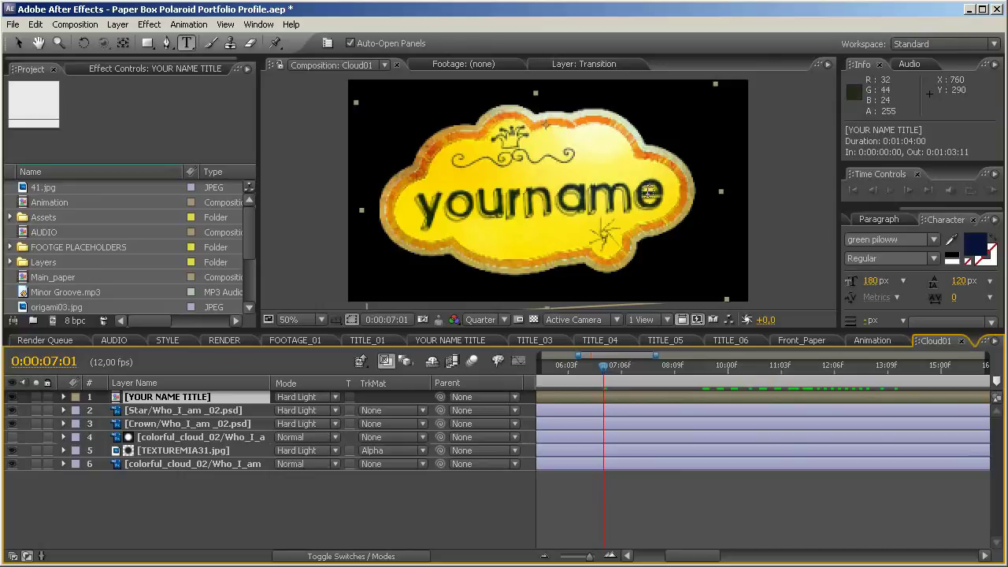
{"action": "left_click", "coordinate": [175, 411]}
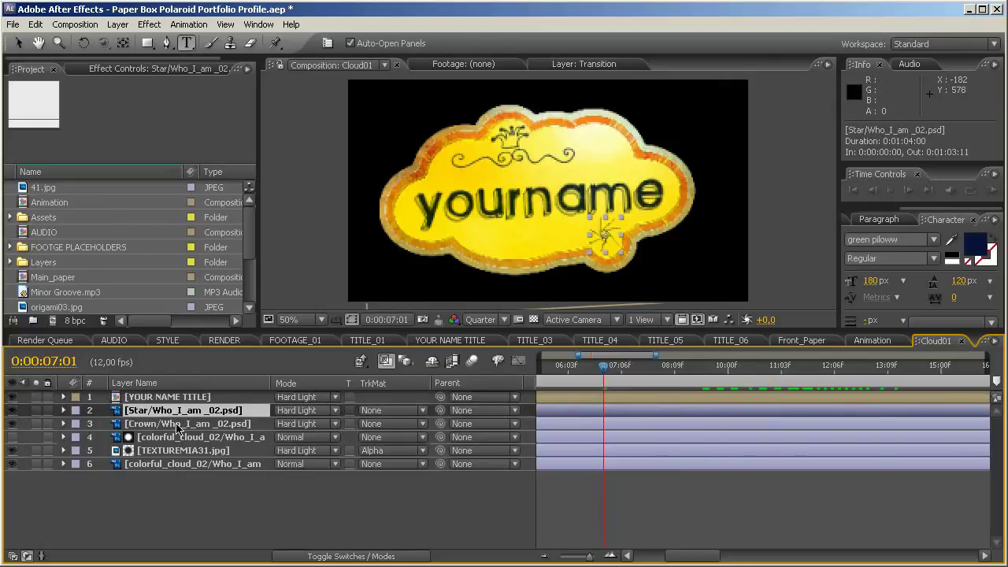
{"action": "left_click", "coordinate": [177, 426]}
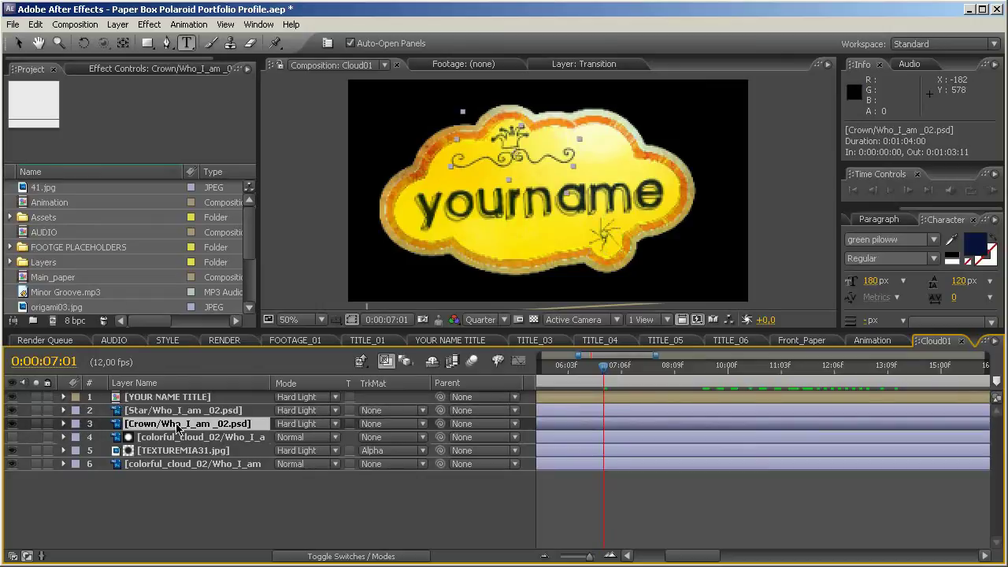
Hide the Crown doodle above yourname and go back to the Animation composition
{"action": "left_click", "coordinate": [12, 425]}
{"action": "left_click", "coordinate": [13, 425]}
{"action": "left_click", "coordinate": [13, 425]}
{"action": "left_click", "coordinate": [13, 425]}
{"action": "left_click", "coordinate": [13, 425]}
{"action": "left_click", "coordinate": [12, 425]}
{"action": "left_click", "coordinate": [13, 425]}
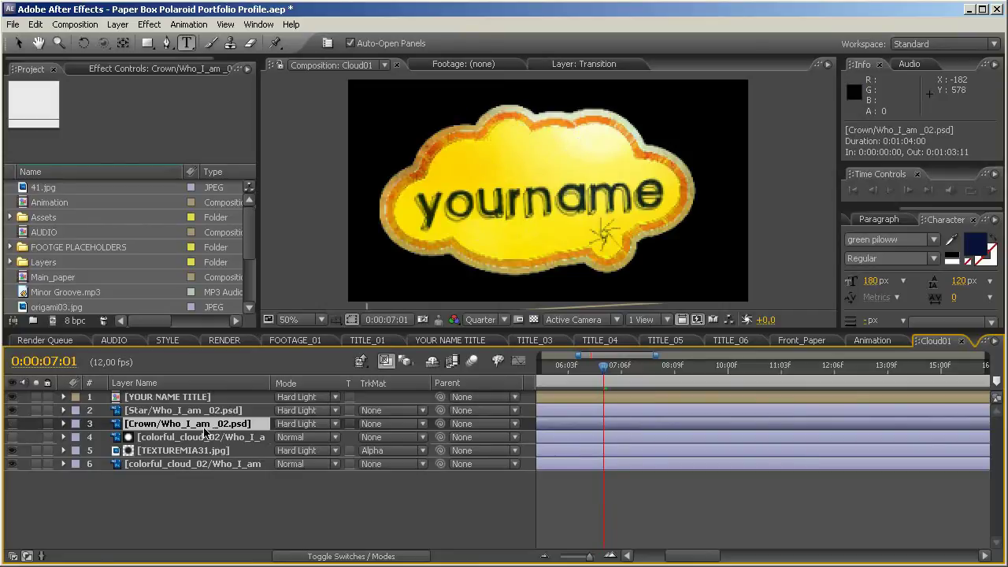
{"action": "left_click", "coordinate": [12, 425]}
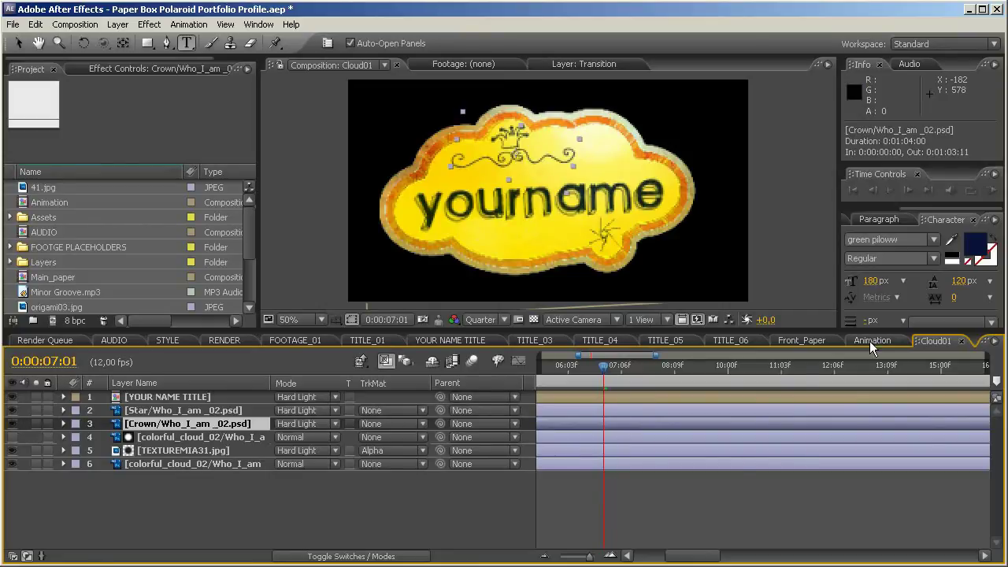
{"action": "left_click", "coordinate": [870, 340]}
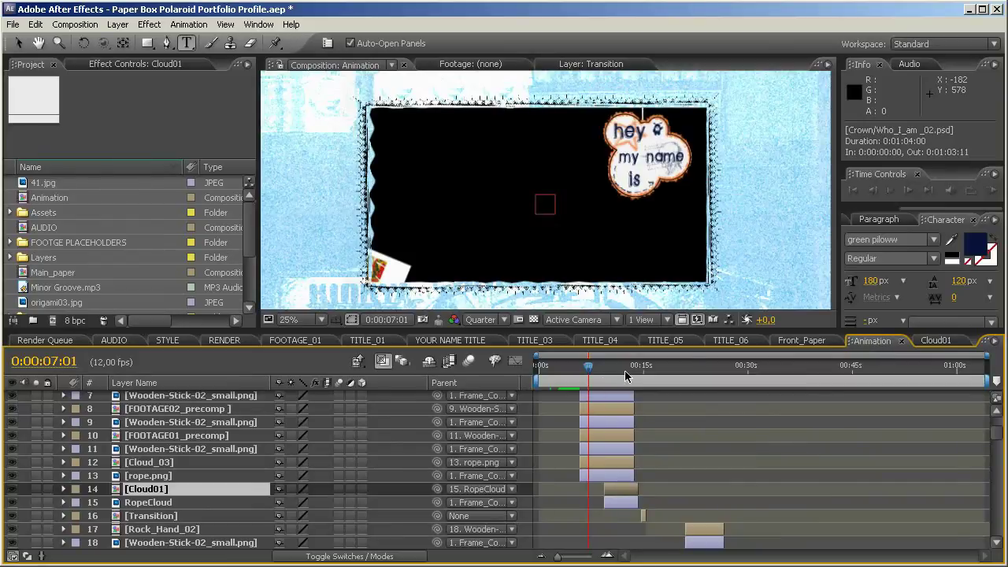
At 0:00:08:03 in Animation, check the Cloud_03 bubble's visibility and open Cloud_03
{"action": "left_click", "coordinate": [597, 366]}
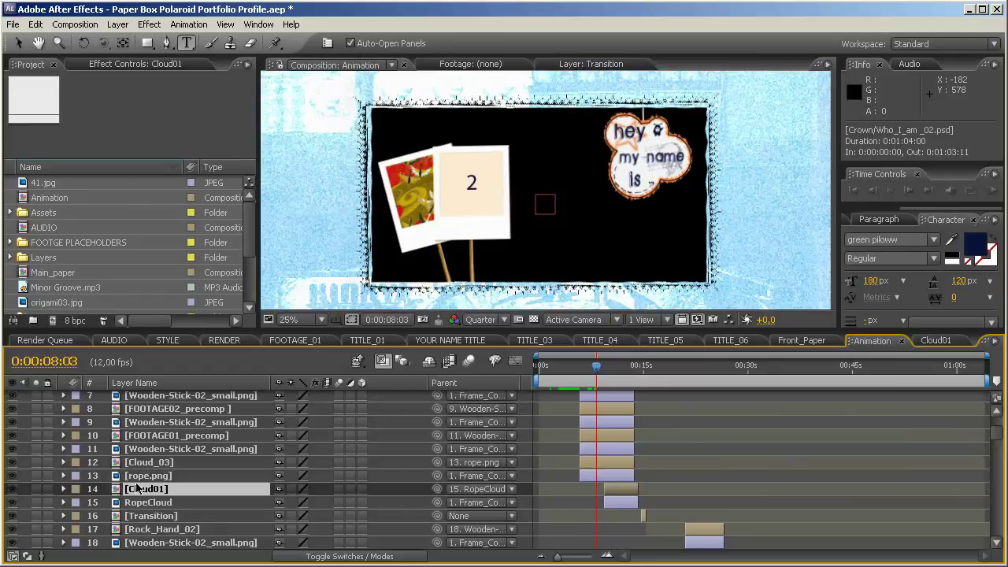
{"action": "left_click", "coordinate": [152, 463]}
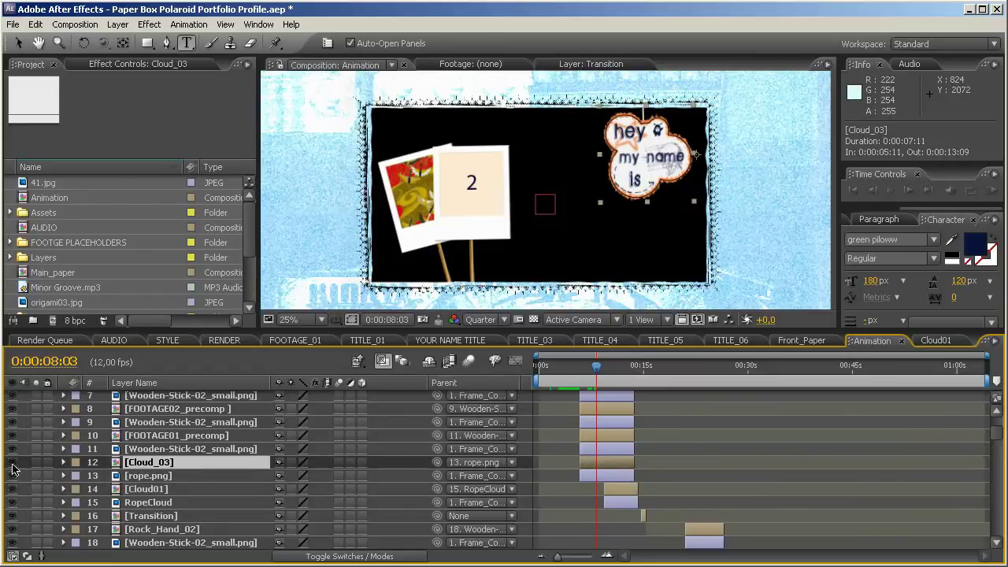
{"action": "left_click", "coordinate": [12, 463]}
{"action": "left_click", "coordinate": [12, 462]}
{"action": "double_click", "coordinate": [150, 463]}
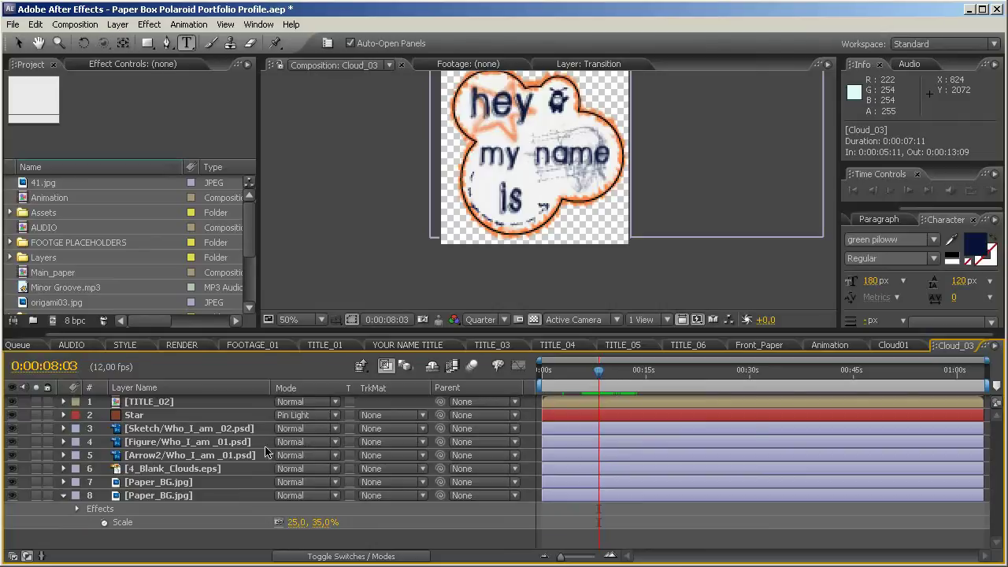
Check the Sketch, Figure and Arrow2 layers, leaving the Paper_BG orange outline hidden
{"action": "left_click", "coordinate": [11, 430]}
{"action": "left_click", "coordinate": [12, 430]}
{"action": "left_click", "coordinate": [12, 442]}
{"action": "left_click", "coordinate": [12, 441]}
{"action": "left_click", "coordinate": [13, 455]}
{"action": "left_click", "coordinate": [12, 455]}
{"action": "left_click", "coordinate": [12, 481]}
{"action": "left_click", "coordinate": [12, 482]}
{"action": "left_click", "coordinate": [12, 482]}
{"action": "left_click", "coordinate": [12, 482]}
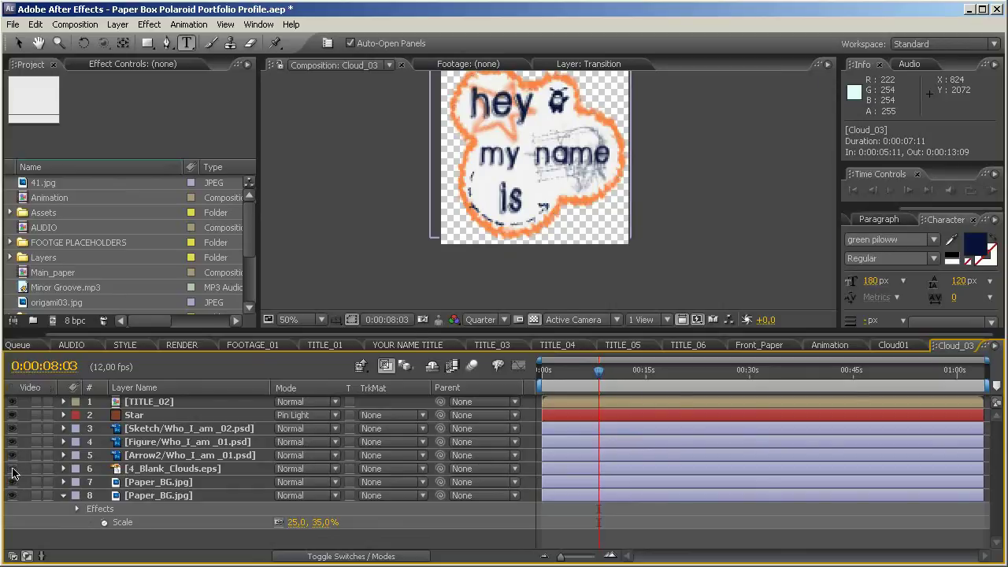